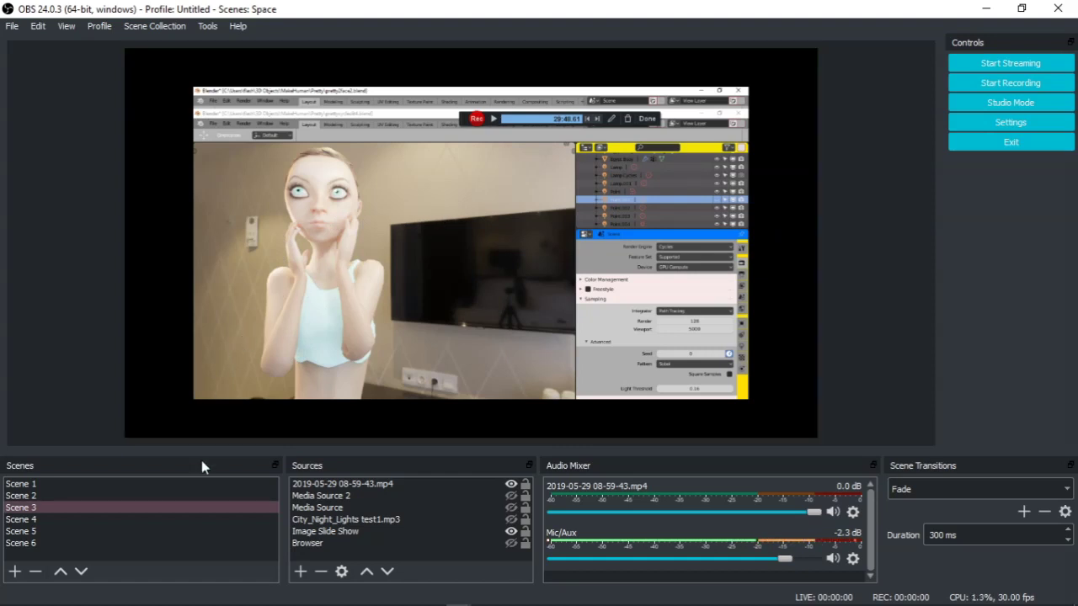
Switch to the empty Scene 4, then back to Scene 3.
{"action": "left_click", "coordinate": [150, 509]}
{"action": "left_click", "coordinate": [105, 519]}
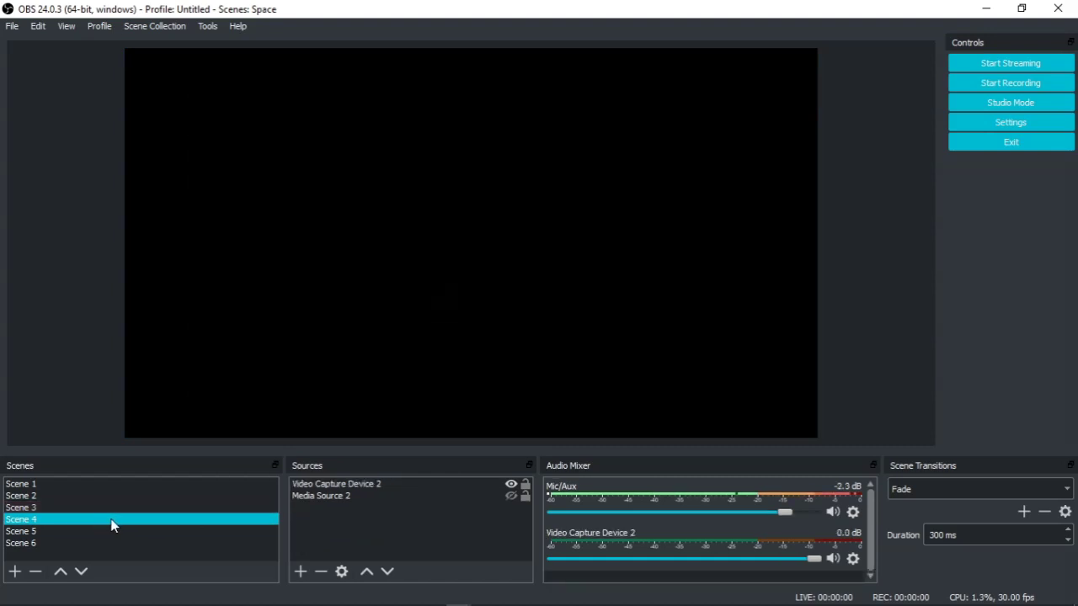
{"action": "left_click", "coordinate": [388, 341]}
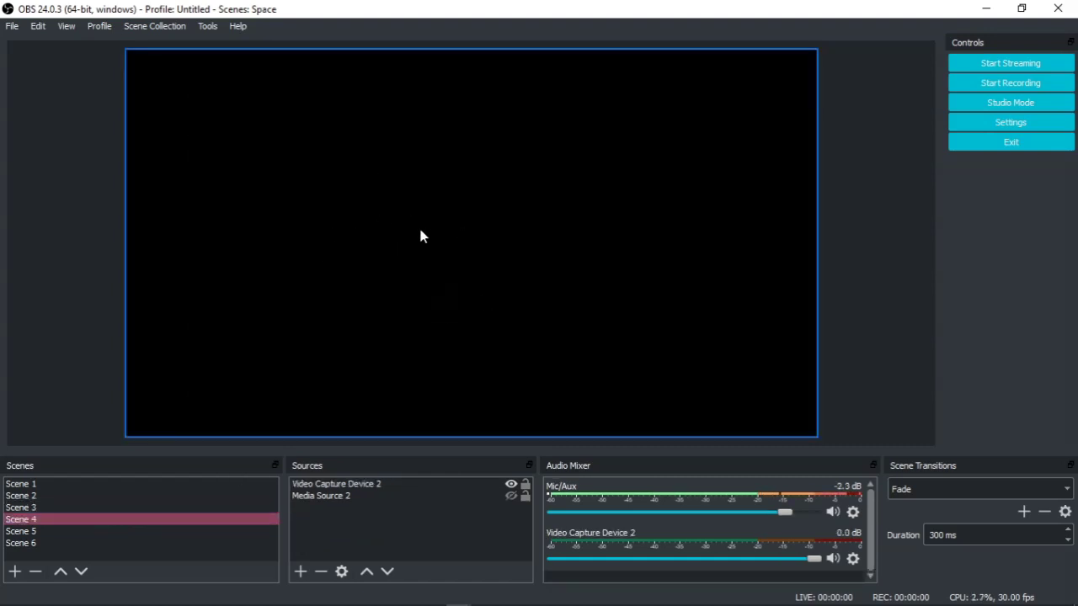
{"action": "left_click", "coordinate": [109, 508]}
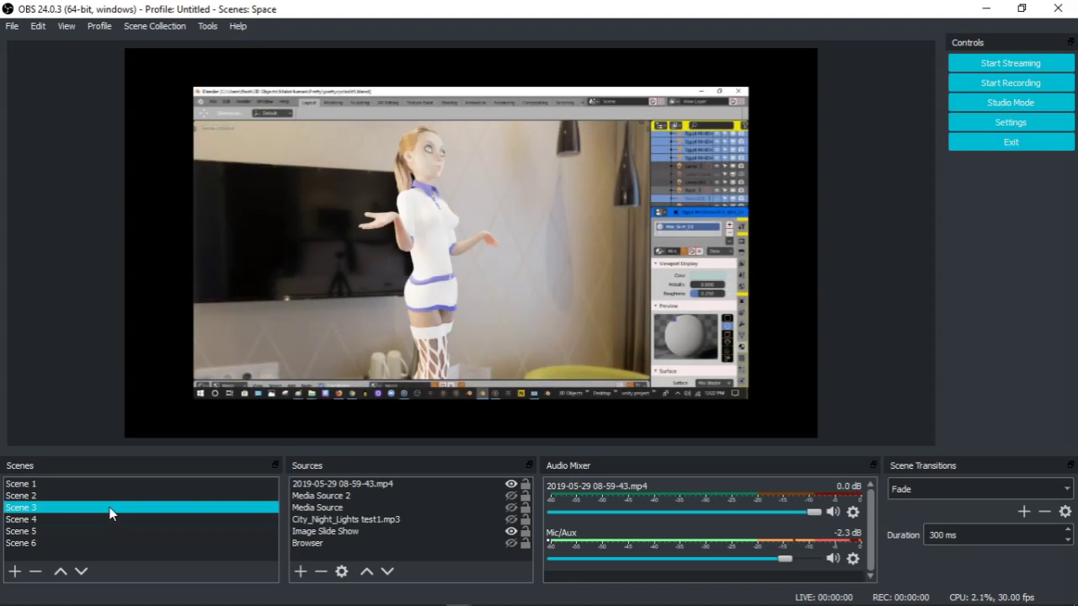
Make Scene 3 the shown scene and start recording it.
{"action": "left_click", "coordinate": [128, 318]}
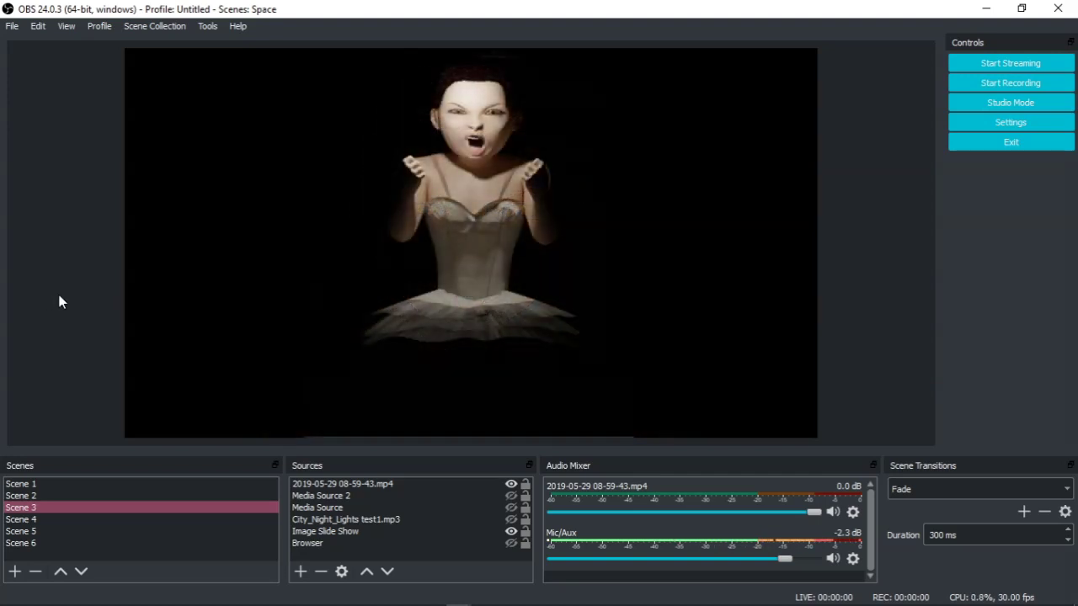
{"action": "left_click", "coordinate": [996, 85]}
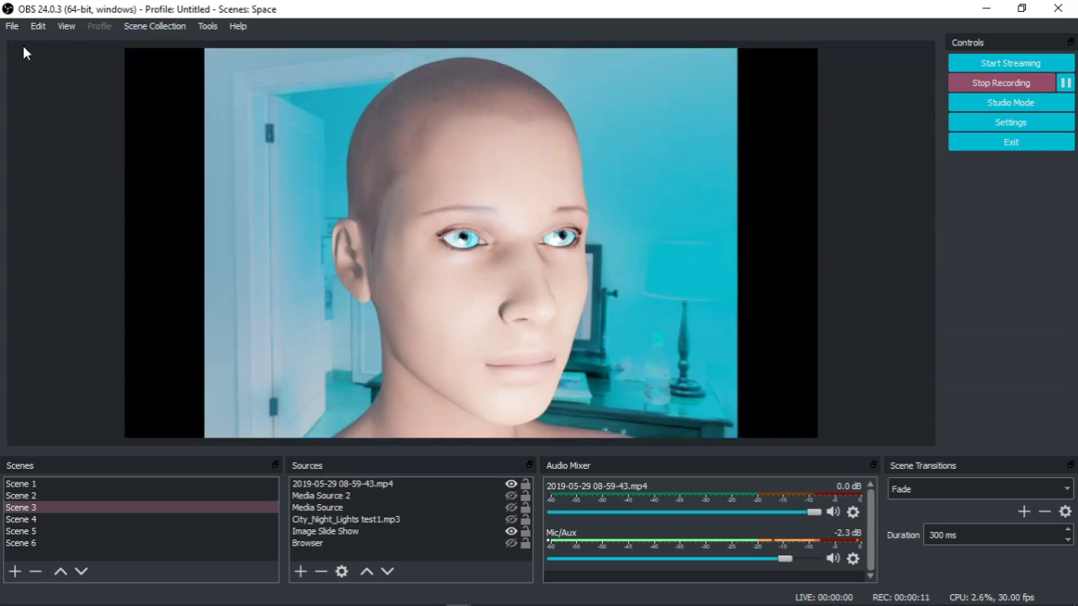
{"action": "left_click", "coordinate": [13, 28]}
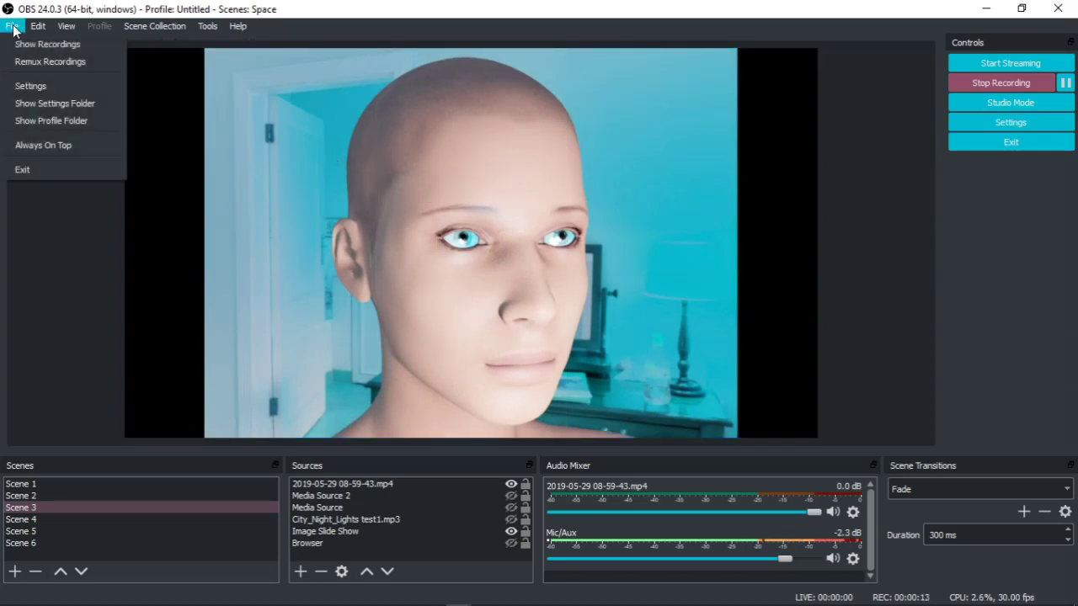
Open Output settings, browse its tabs, and end on Recording showing NVIDIA NVENC H.264 at 10000 Kbps.
{"action": "left_click", "coordinate": [59, 87]}
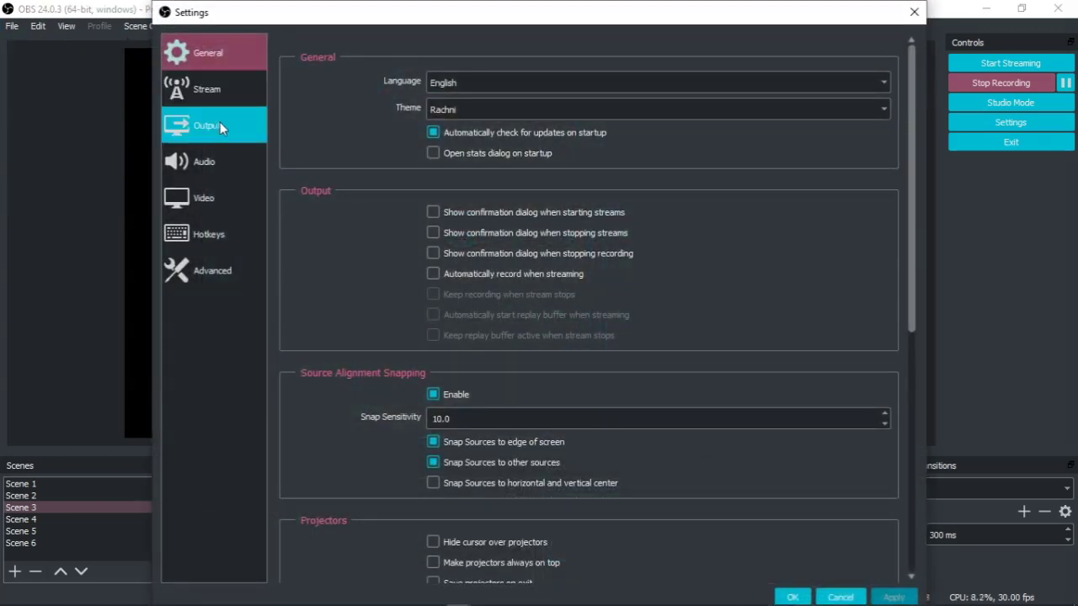
{"action": "left_click", "coordinate": [213, 123]}
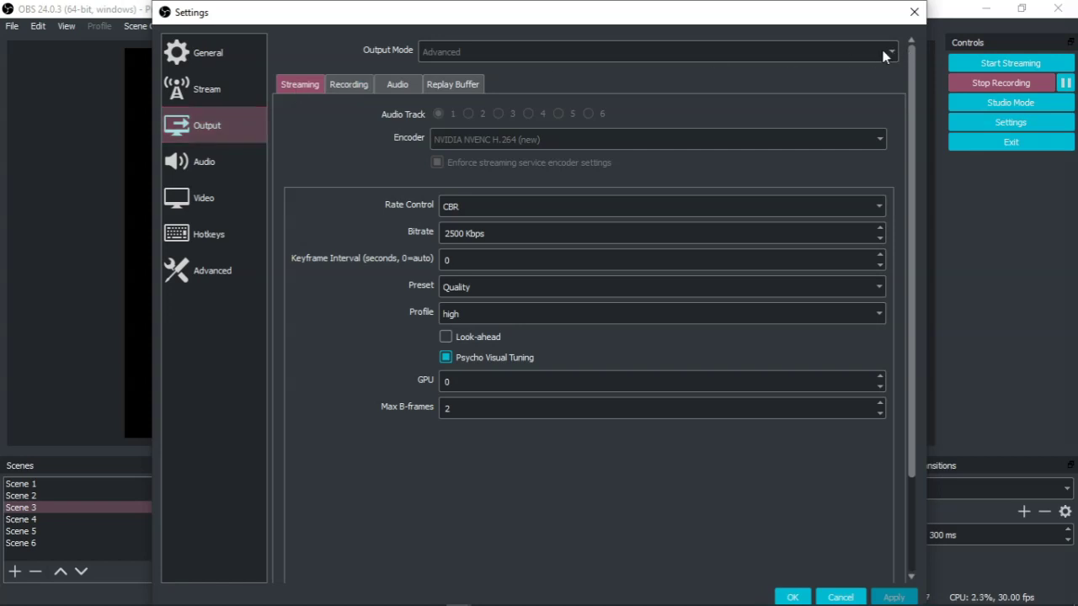
{"action": "left_click", "coordinate": [349, 84]}
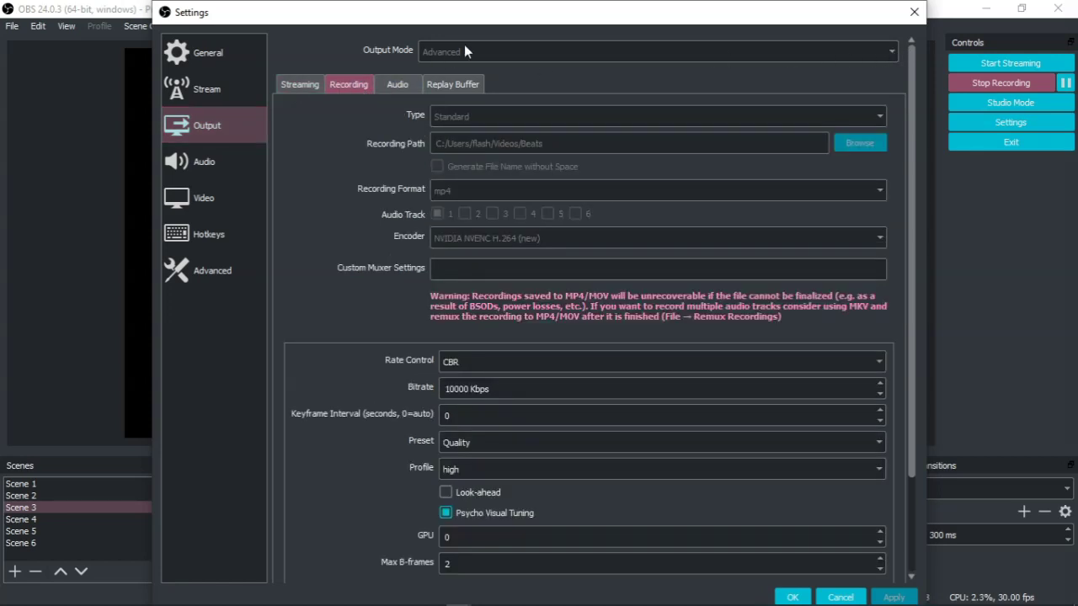
{"action": "left_click", "coordinate": [393, 88]}
{"action": "left_click", "coordinate": [448, 84]}
{"action": "left_click", "coordinate": [309, 85]}
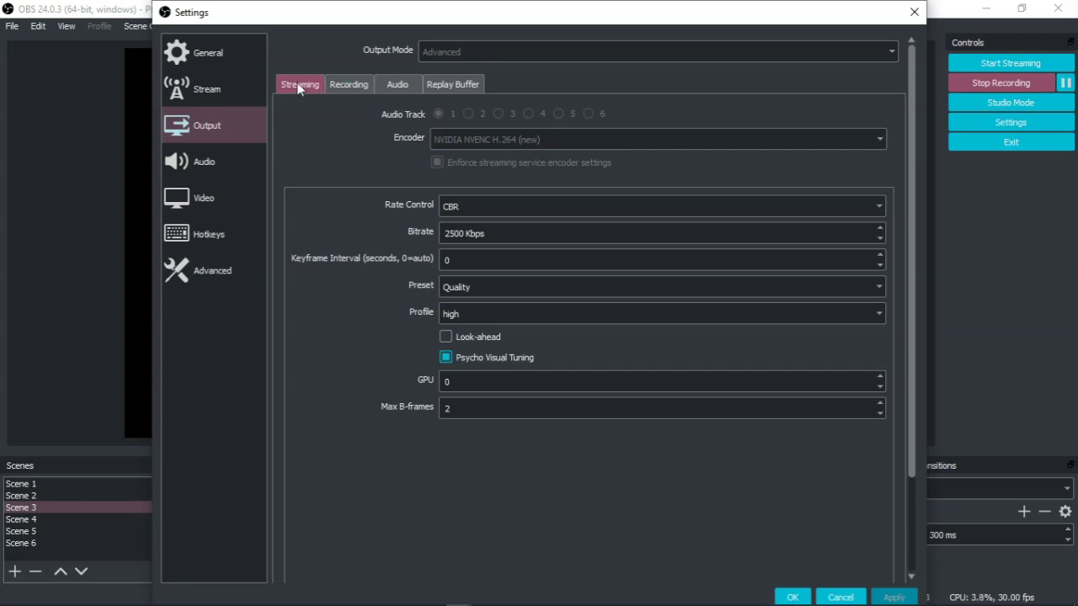
{"action": "left_click", "coordinate": [341, 85]}
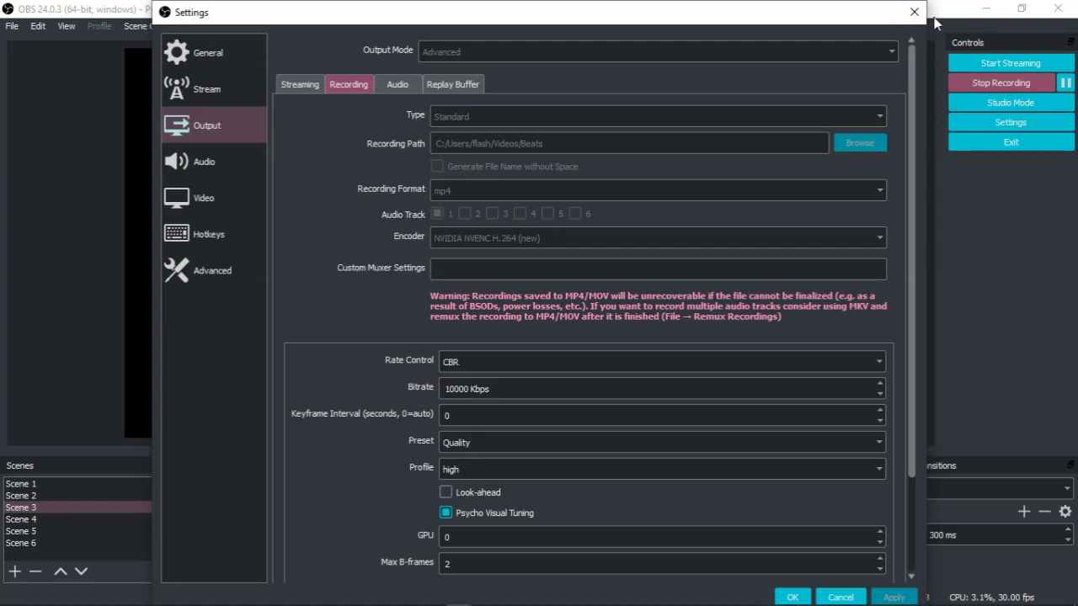
Close Settings, stop the Scene 3 recording, and reopen Output settings to change Output Mode.
{"action": "left_click", "coordinate": [914, 12]}
{"action": "left_click", "coordinate": [1004, 82]}
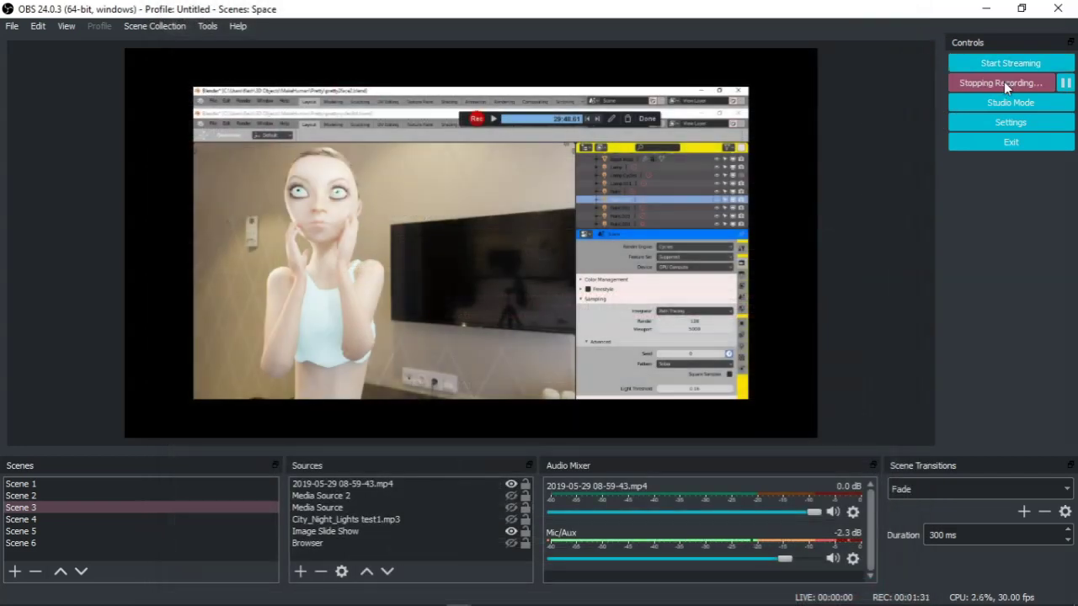
{"action": "left_click", "coordinate": [12, 25]}
{"action": "left_click", "coordinate": [30, 86]}
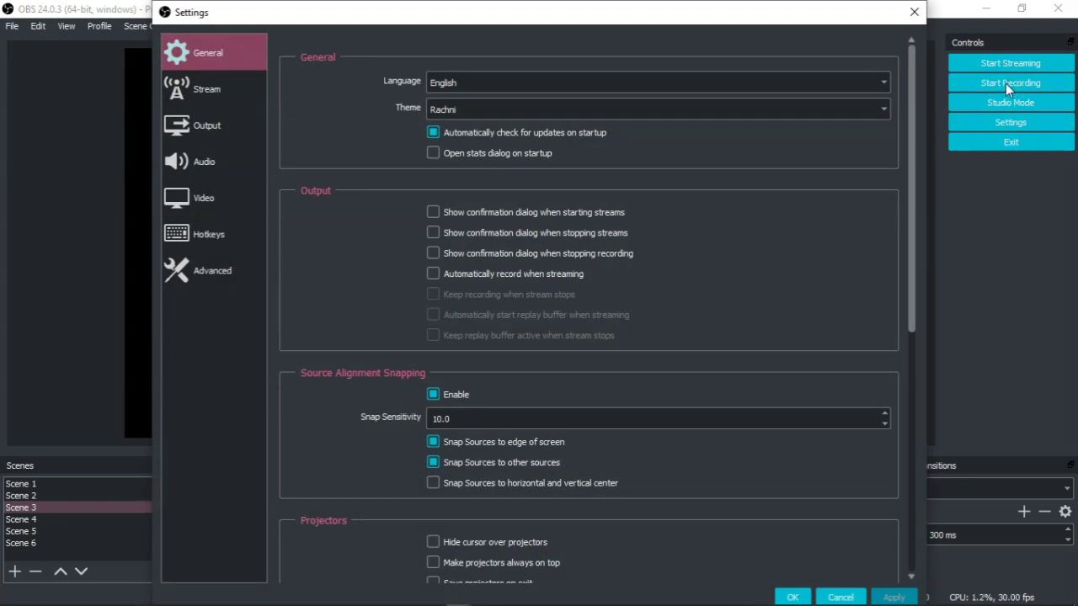
{"action": "left_click", "coordinate": [211, 97]}
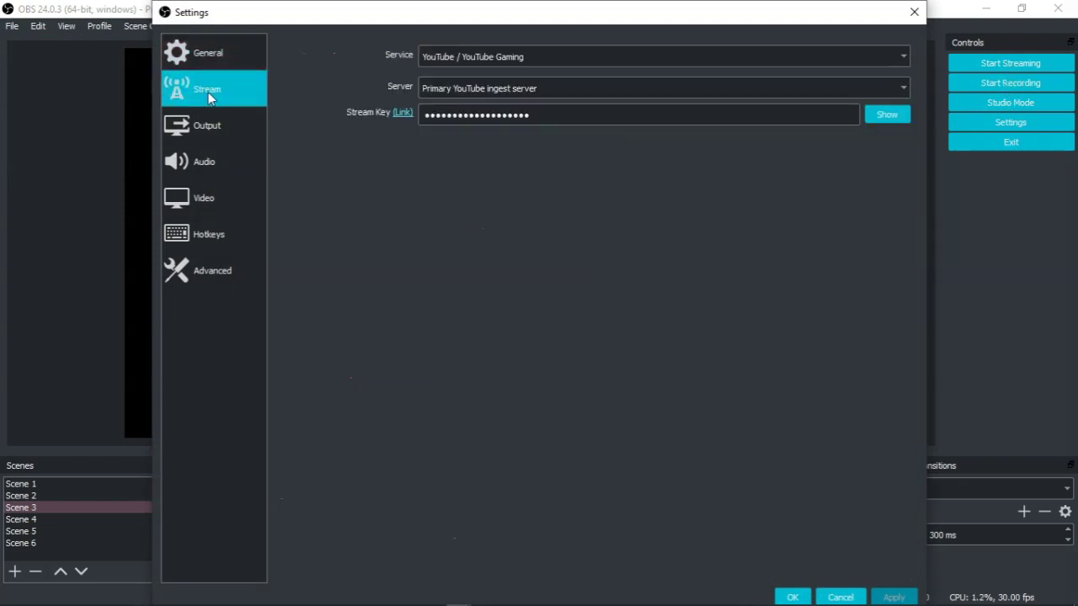
{"action": "left_click", "coordinate": [214, 120]}
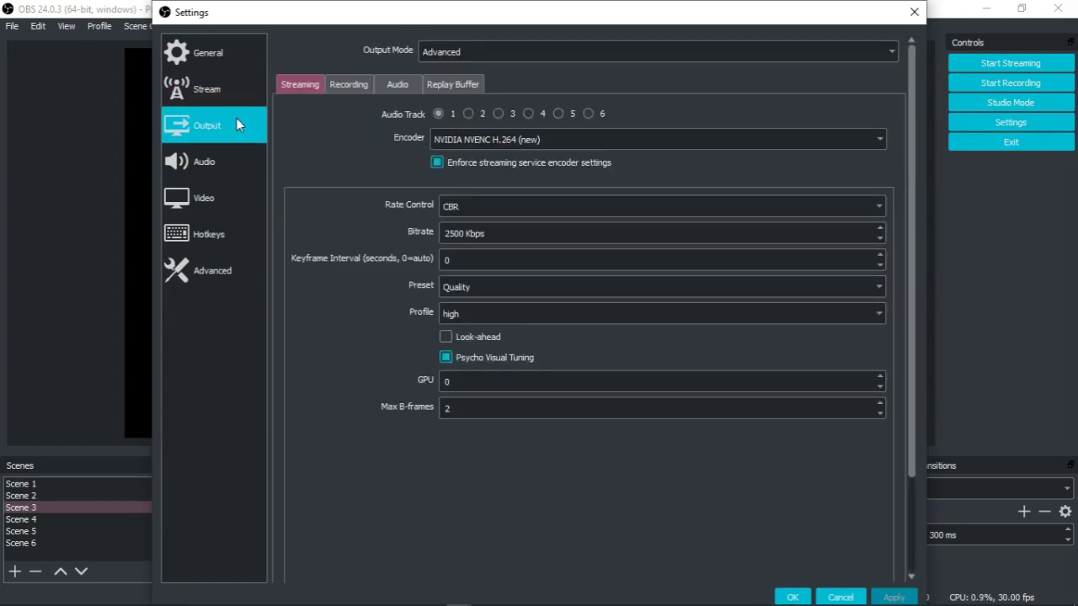
{"action": "left_click", "coordinate": [472, 52]}
Set Output Mode to Simple, keep Hardware (NVENC) as recording encoder, then return to Advanced.
{"action": "left_click", "coordinate": [480, 65]}
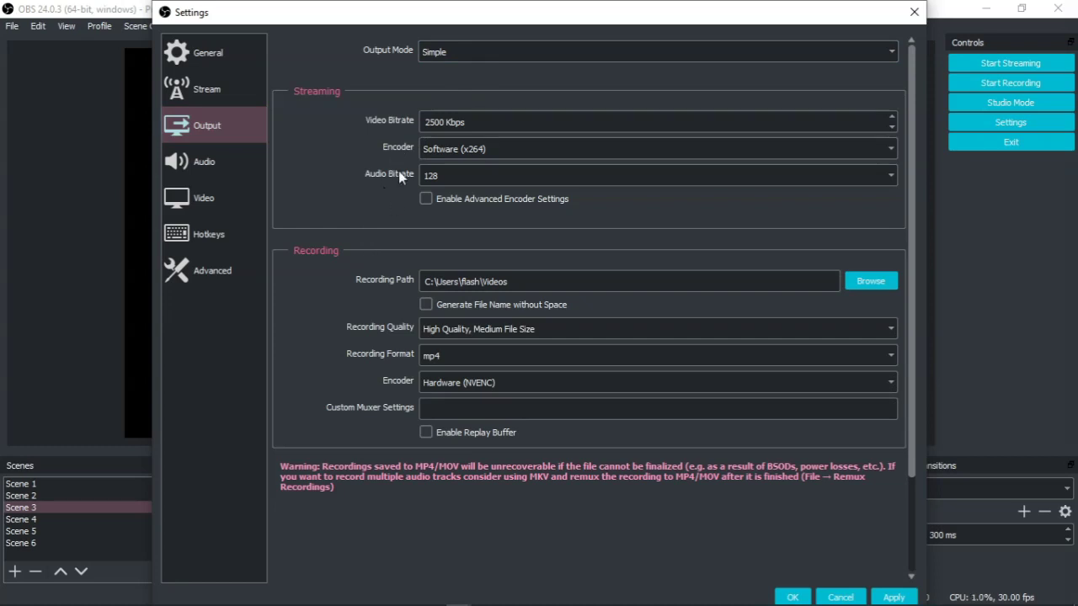
{"action": "left_click", "coordinate": [880, 383]}
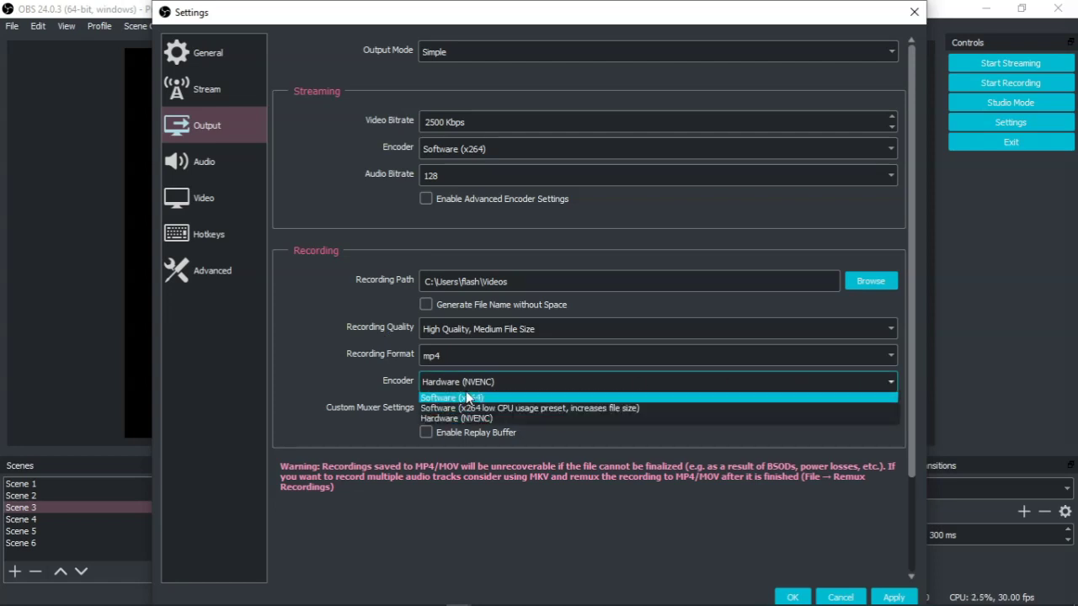
{"action": "left_click", "coordinate": [500, 421]}
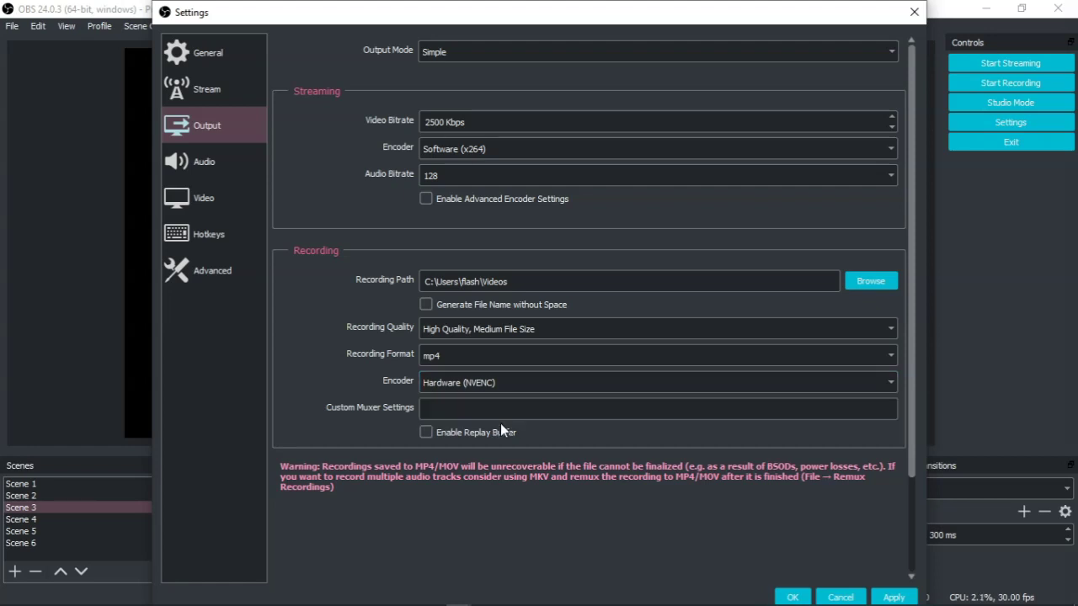
{"action": "left_click", "coordinate": [621, 50]}
{"action": "left_click", "coordinate": [599, 77]}
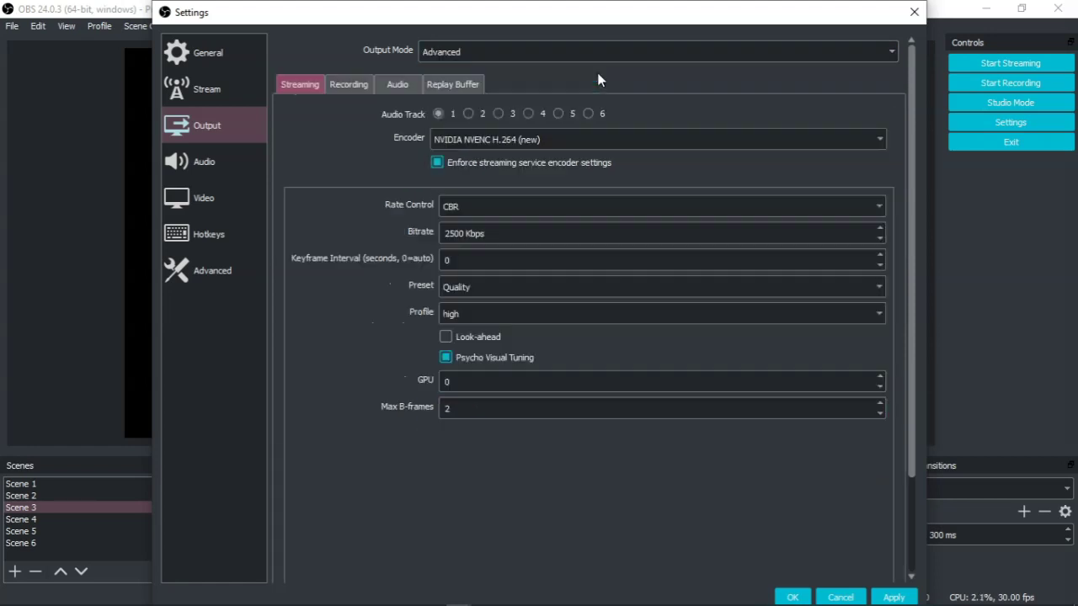
Set the Recording tab's encoder to (Use stream encoder) and apply the change.
{"action": "left_click", "coordinate": [343, 85]}
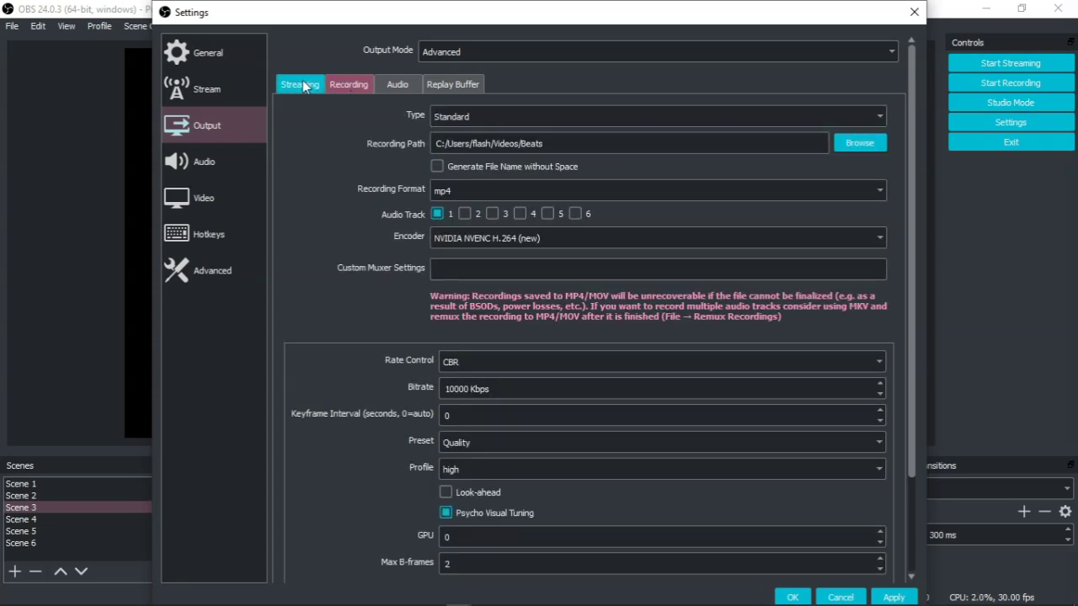
{"action": "left_click", "coordinate": [307, 85]}
{"action": "left_click", "coordinate": [352, 89]}
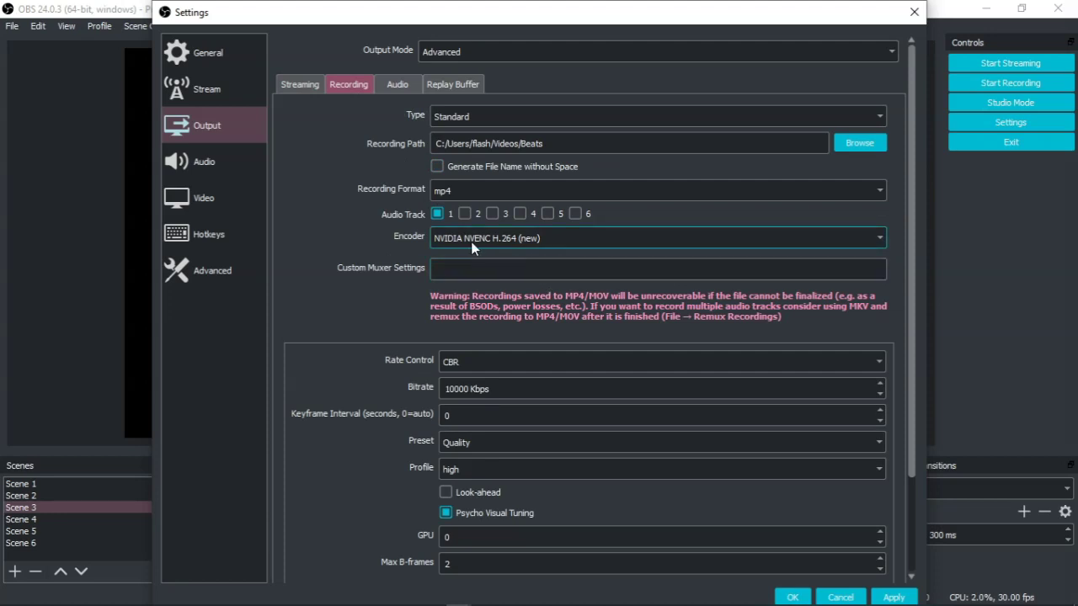
{"action": "left_click", "coordinate": [623, 240]}
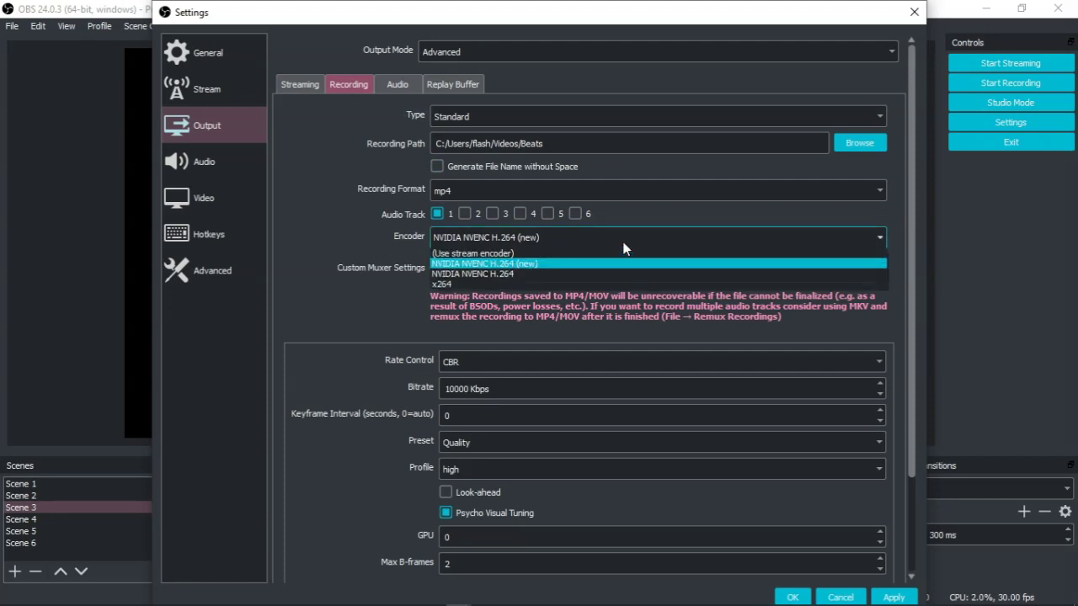
{"action": "left_click", "coordinate": [545, 254]}
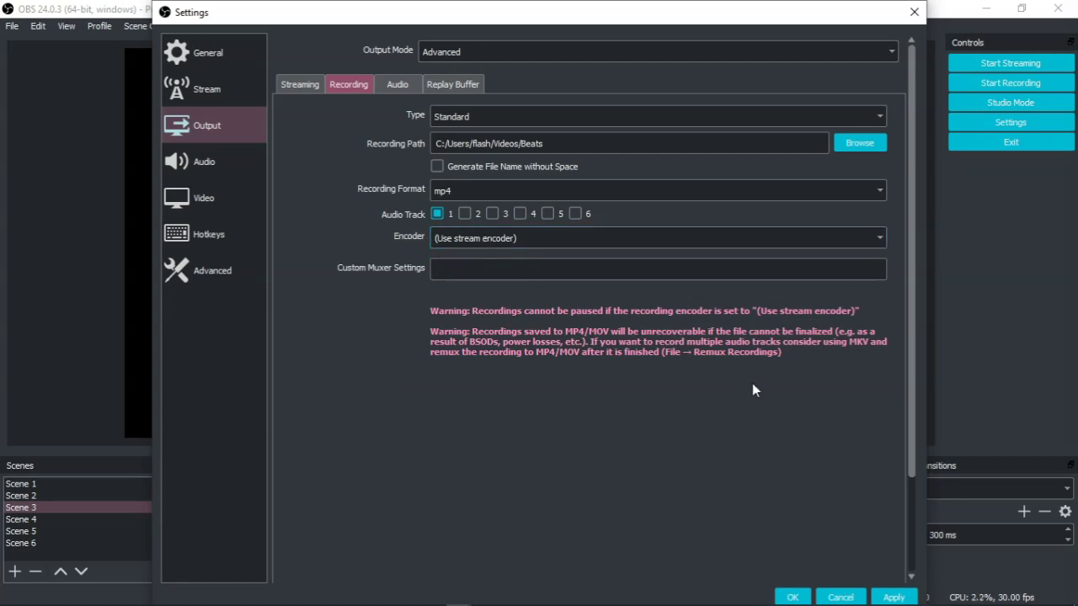
{"action": "left_click", "coordinate": [893, 597]}
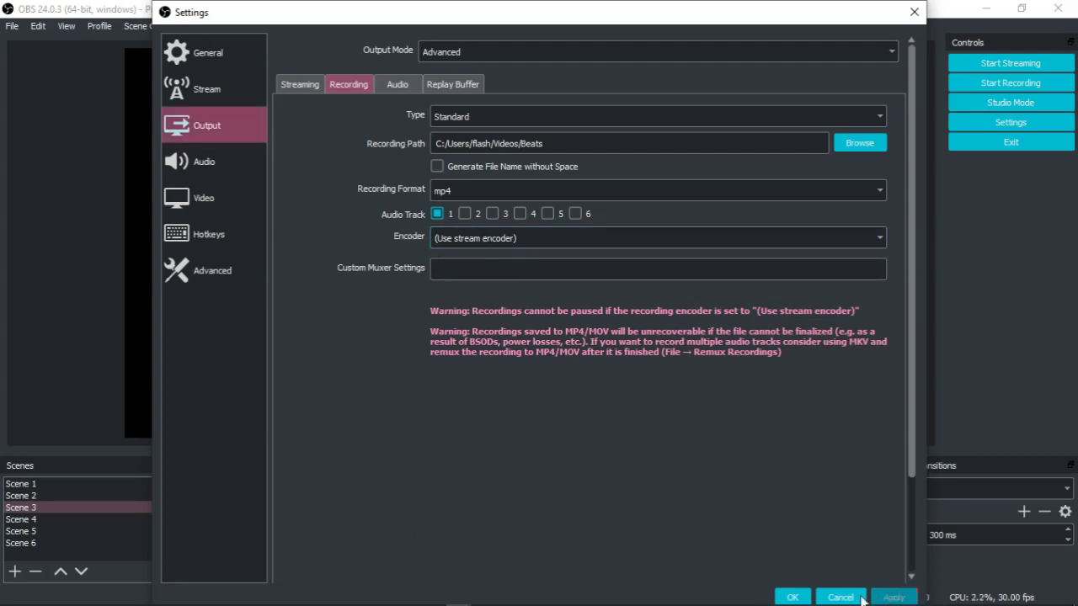
Close Settings and make a roughly 12-second test recording of Scene 3.
{"action": "left_click", "coordinate": [793, 597]}
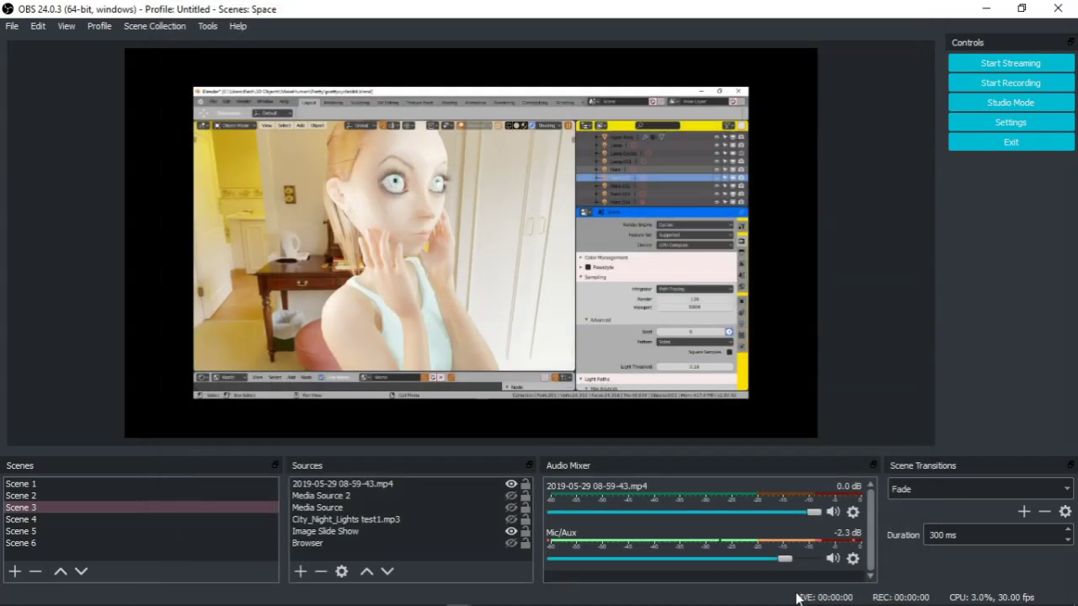
{"action": "left_click", "coordinate": [1002, 83]}
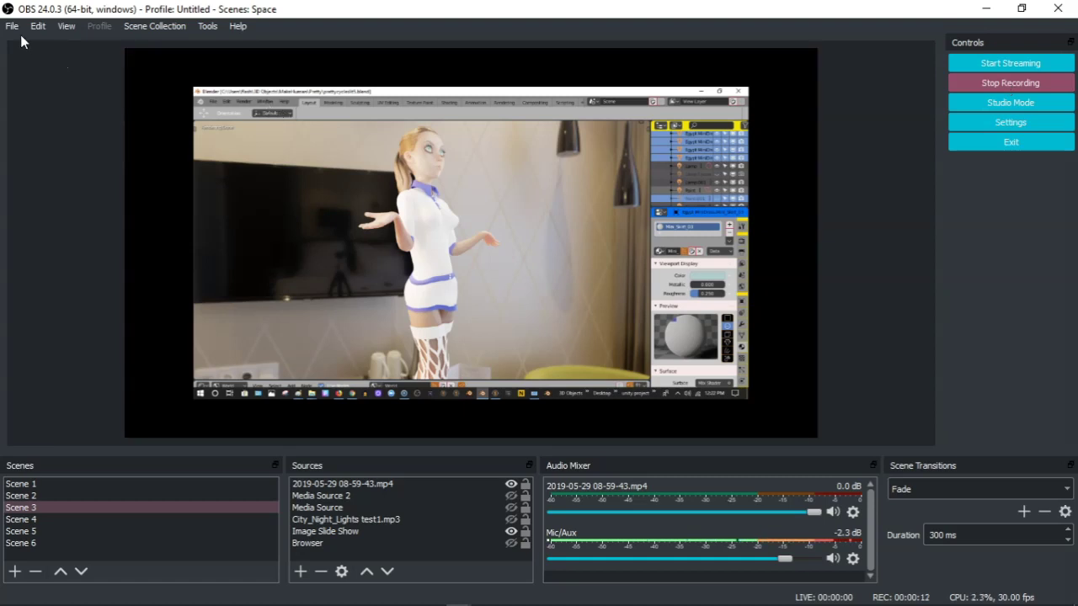
{"action": "left_click", "coordinate": [1034, 83]}
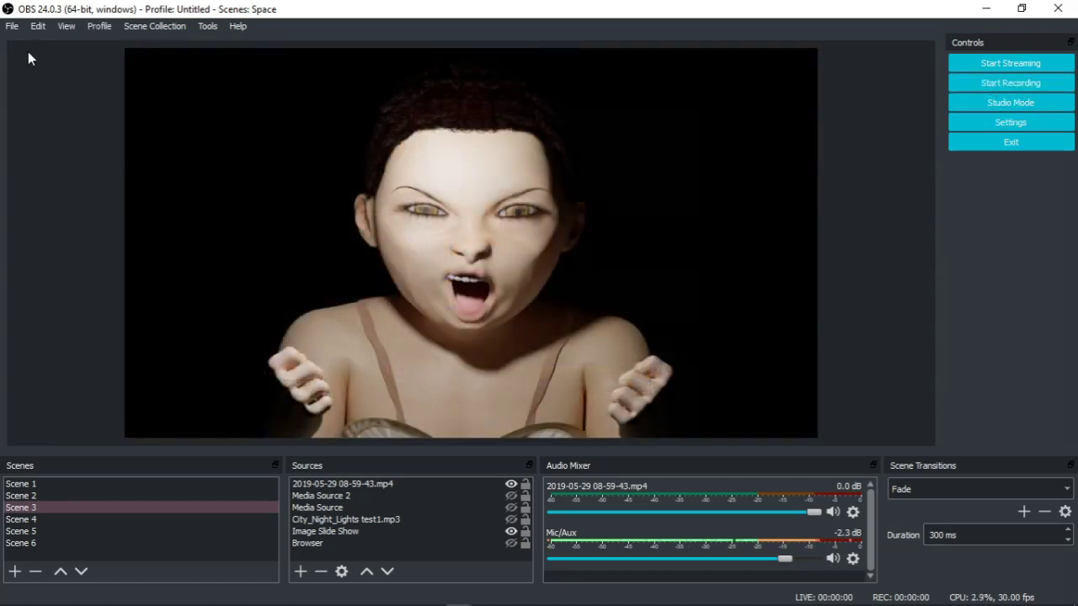
Open Settings > Output and clear the keyframe interval value.
{"action": "left_click", "coordinate": [12, 27]}
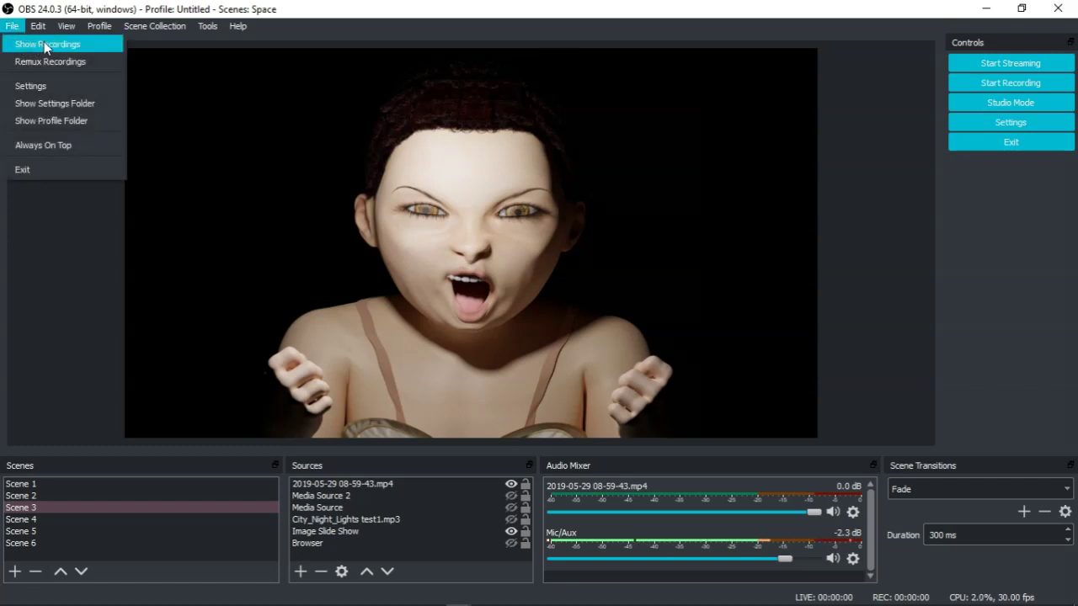
{"action": "left_click", "coordinate": [47, 85]}
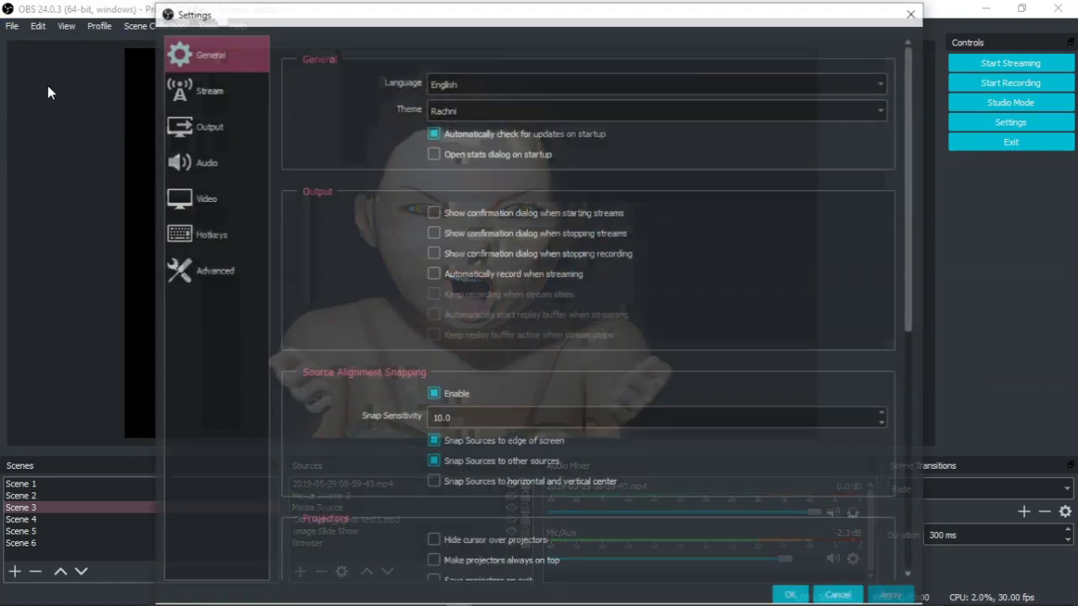
{"action": "left_click", "coordinate": [214, 131]}
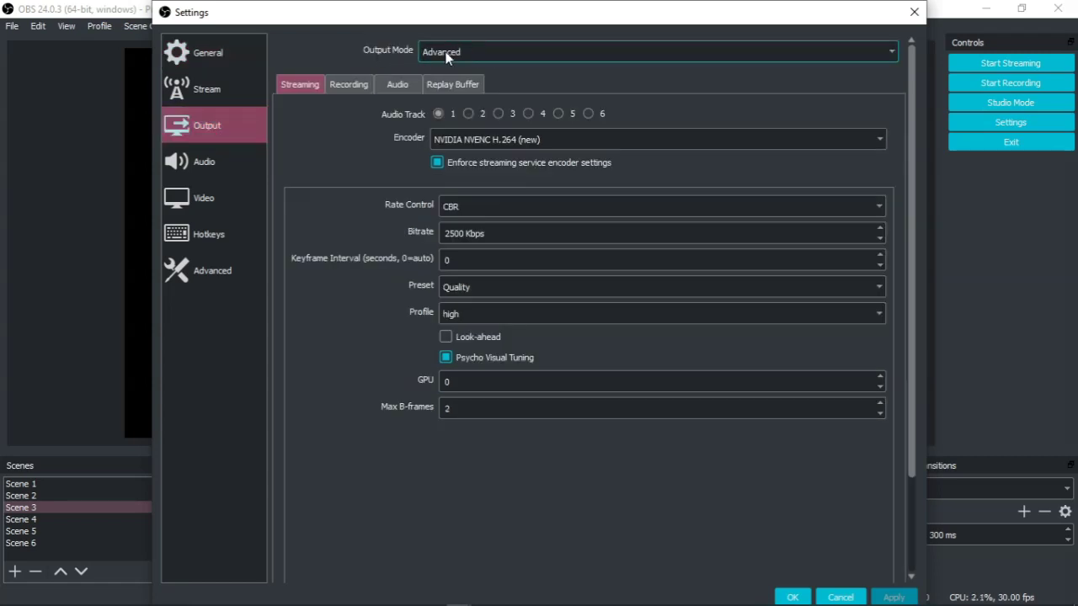
{"action": "double_click", "coordinate": [443, 256]}
{"action": "key", "text": "BackSpace"}
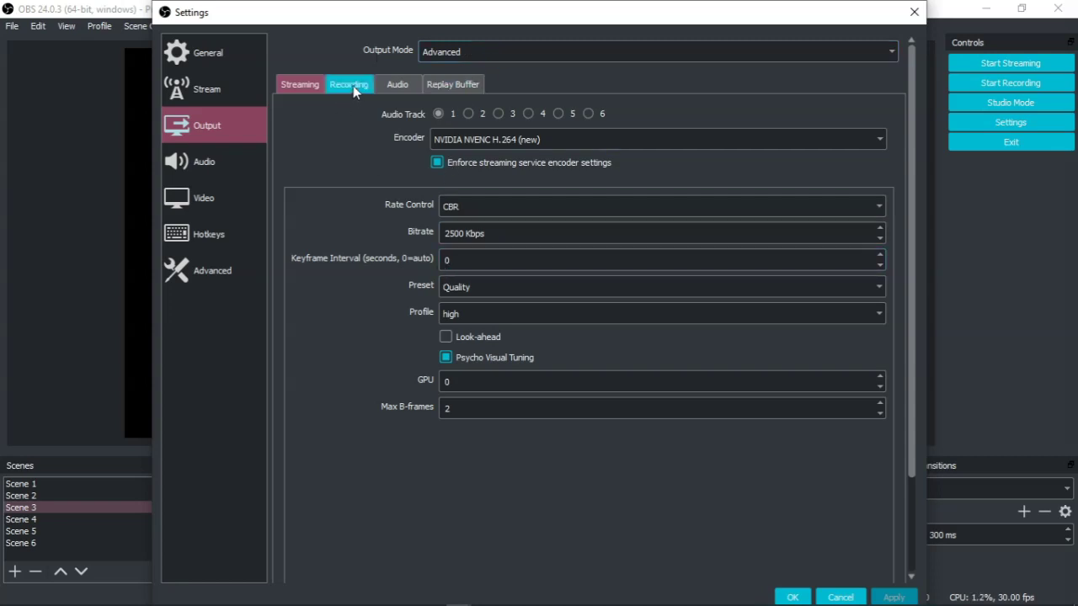
Switch the recording encoder to NVIDIA NVENC H.264 (new) and apply it.
{"action": "left_click", "coordinate": [355, 91]}
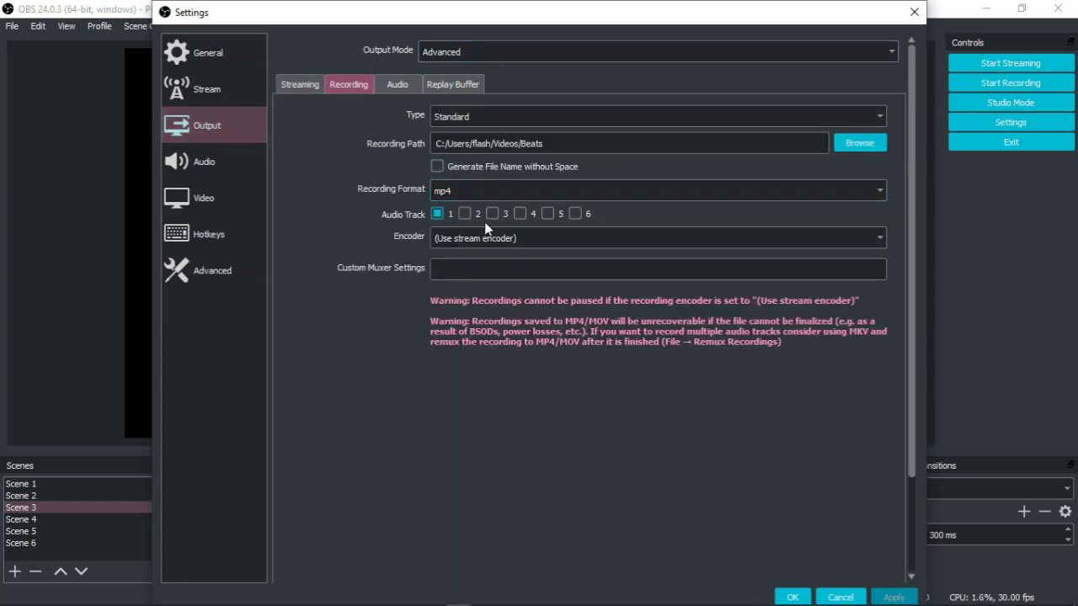
{"action": "left_click", "coordinate": [623, 239]}
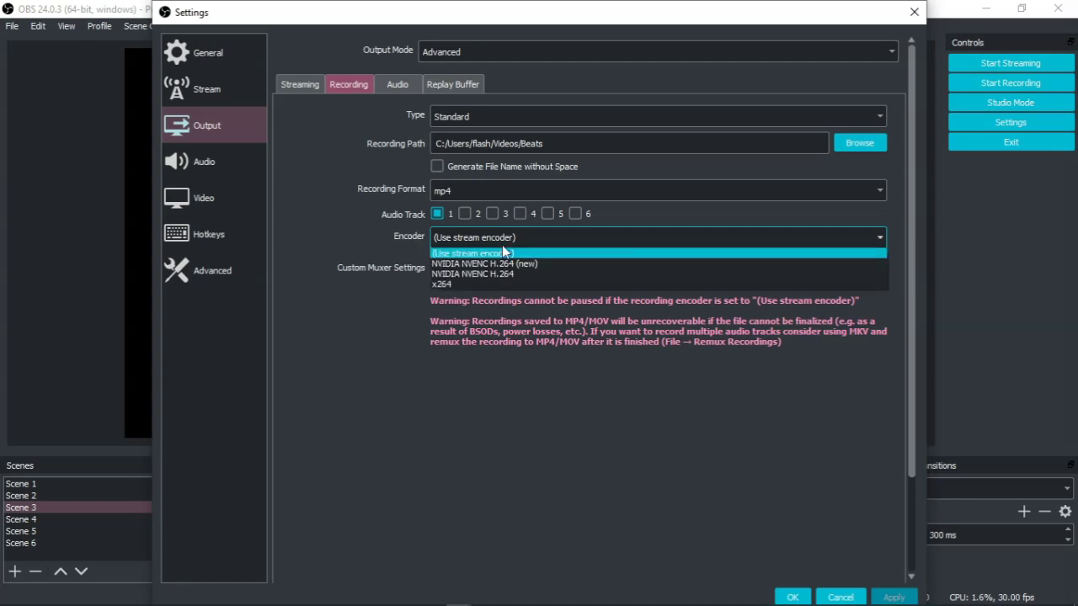
{"action": "left_click", "coordinate": [511, 263]}
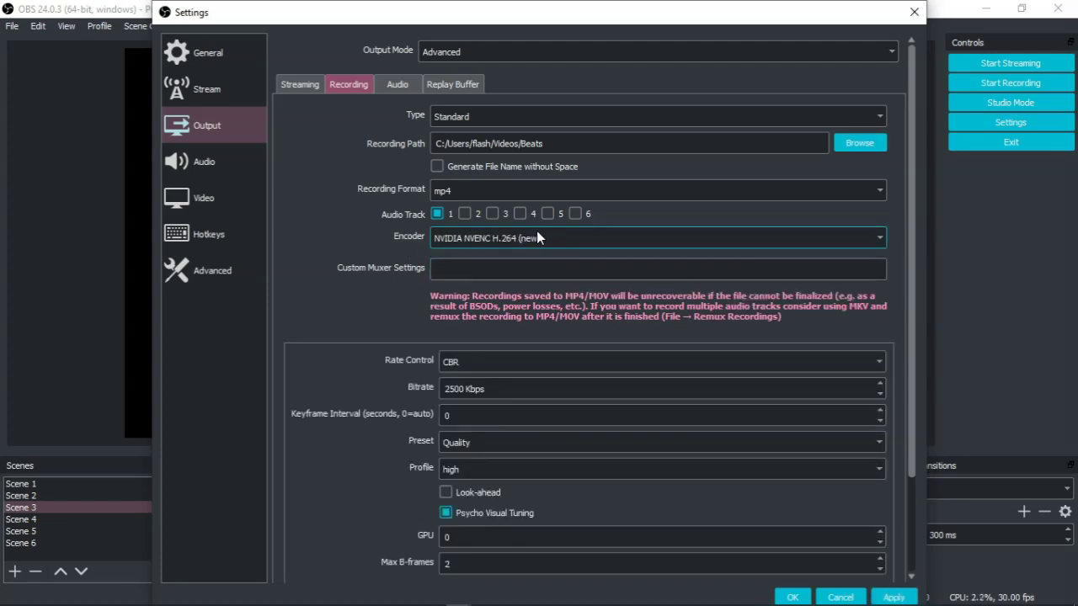
{"action": "left_click", "coordinate": [447, 386]}
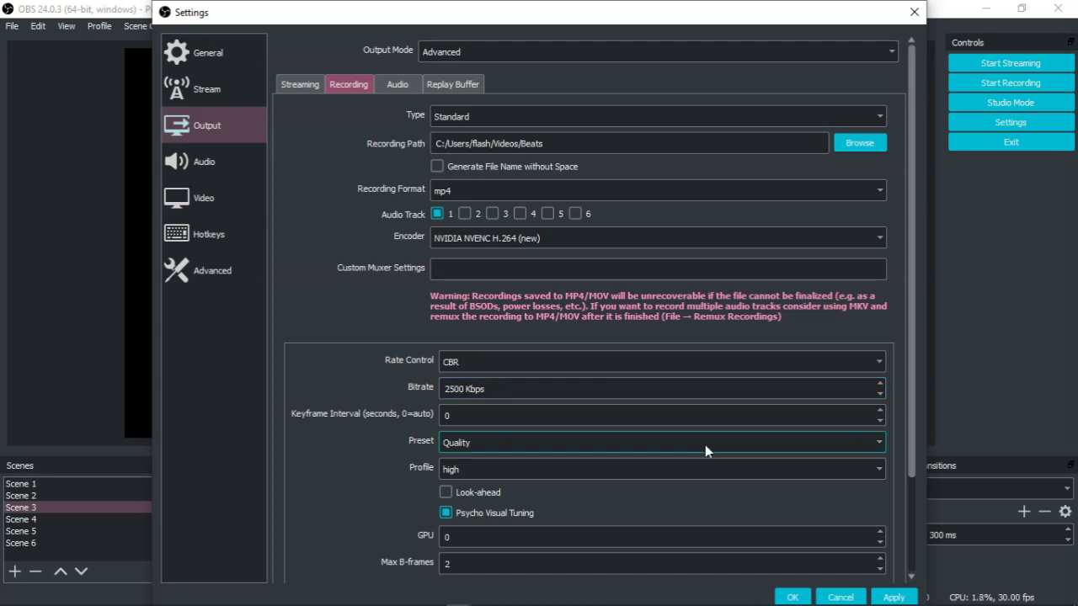
{"action": "left_click", "coordinate": [896, 597]}
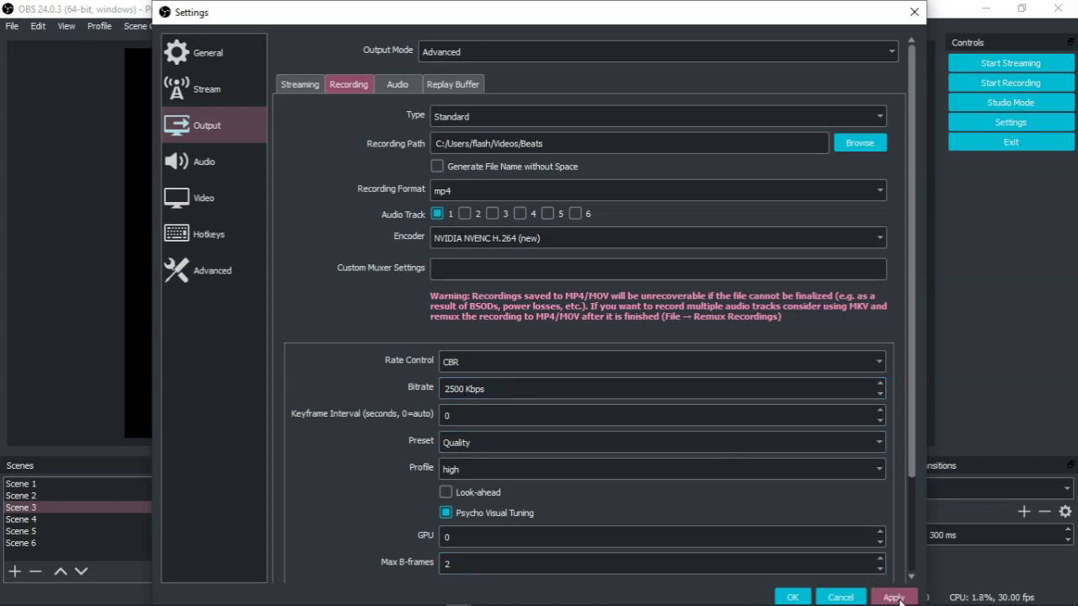
Close Settings, then record Scene 3 for about 8 seconds, pausing and resuming twice before stopping.
{"action": "left_click", "coordinate": [793, 597]}
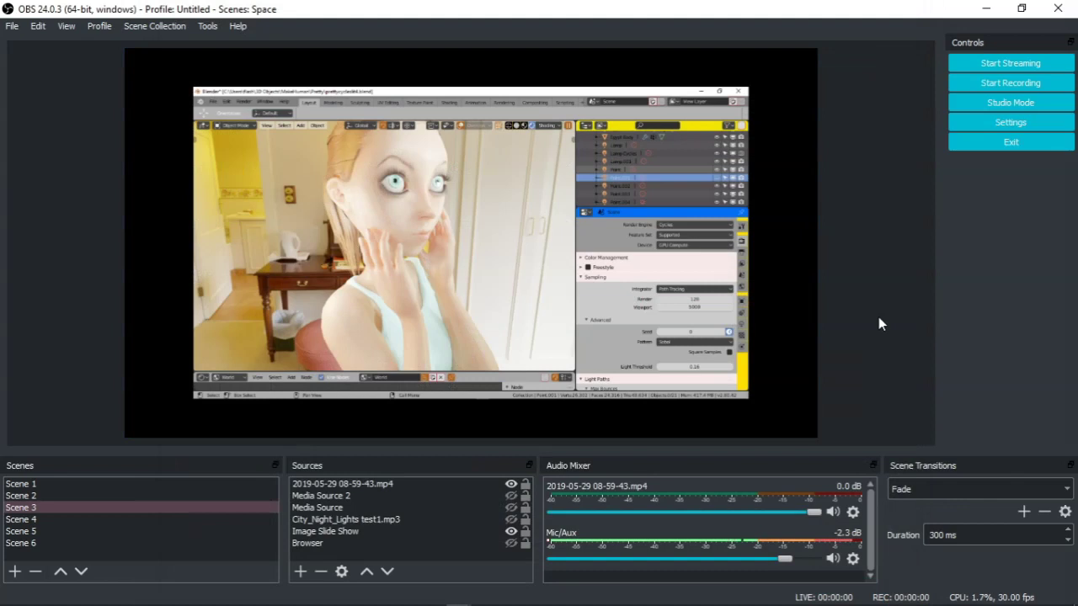
{"action": "left_click", "coordinate": [1016, 81]}
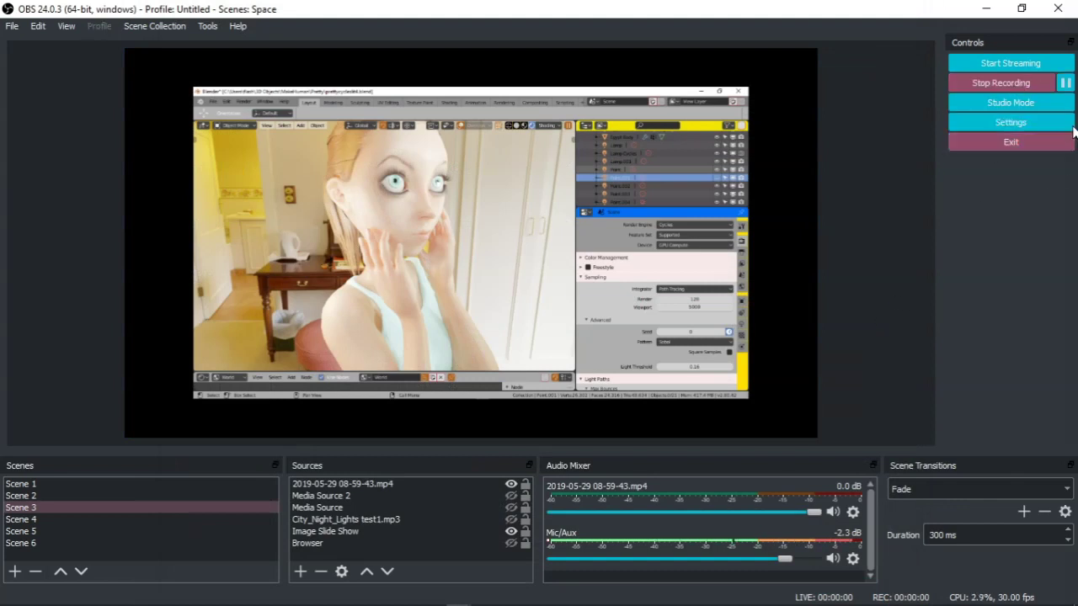
{"action": "left_click", "coordinate": [1065, 83]}
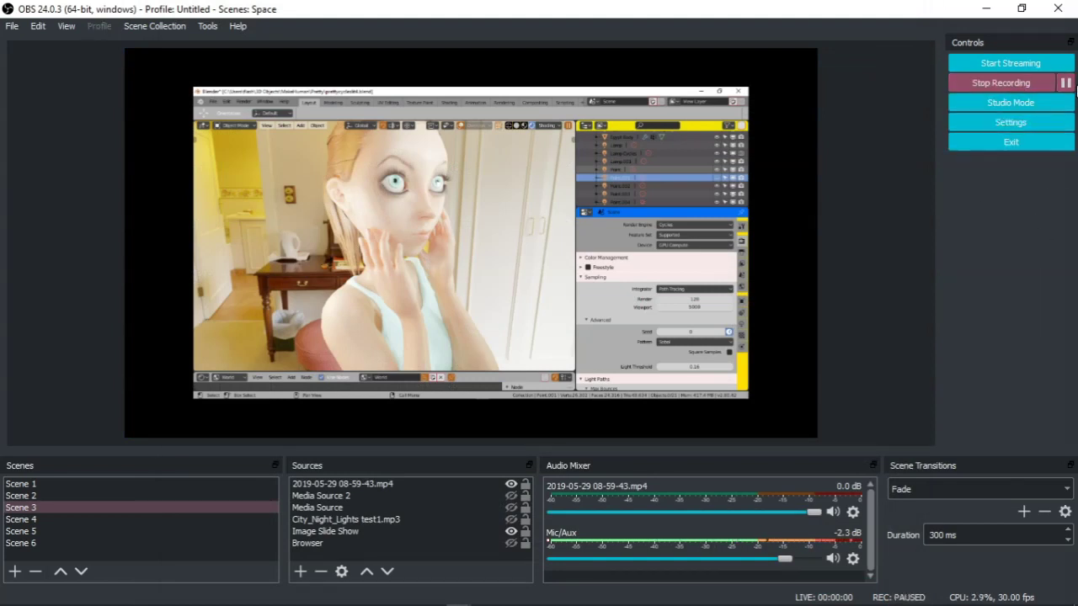
{"action": "left_click", "coordinate": [1065, 82]}
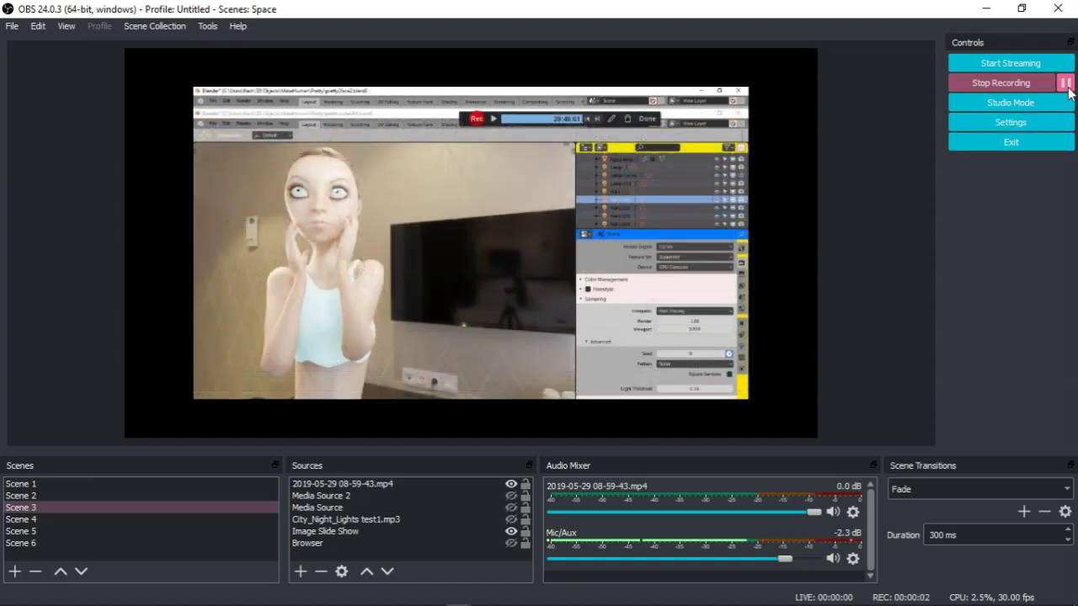
{"action": "left_click", "coordinate": [1066, 84]}
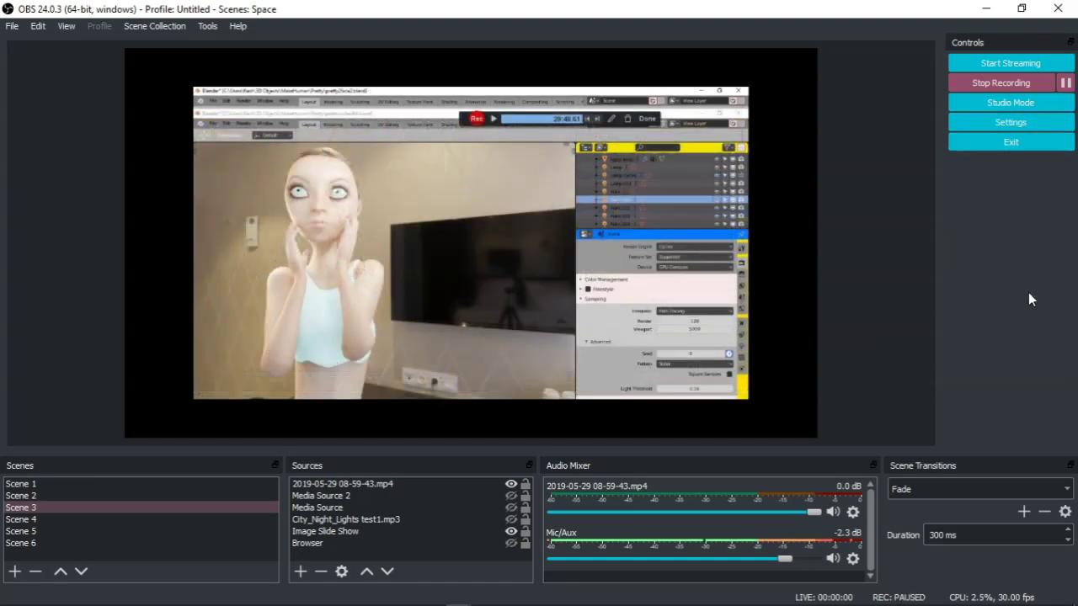
{"action": "left_click", "coordinate": [1066, 84]}
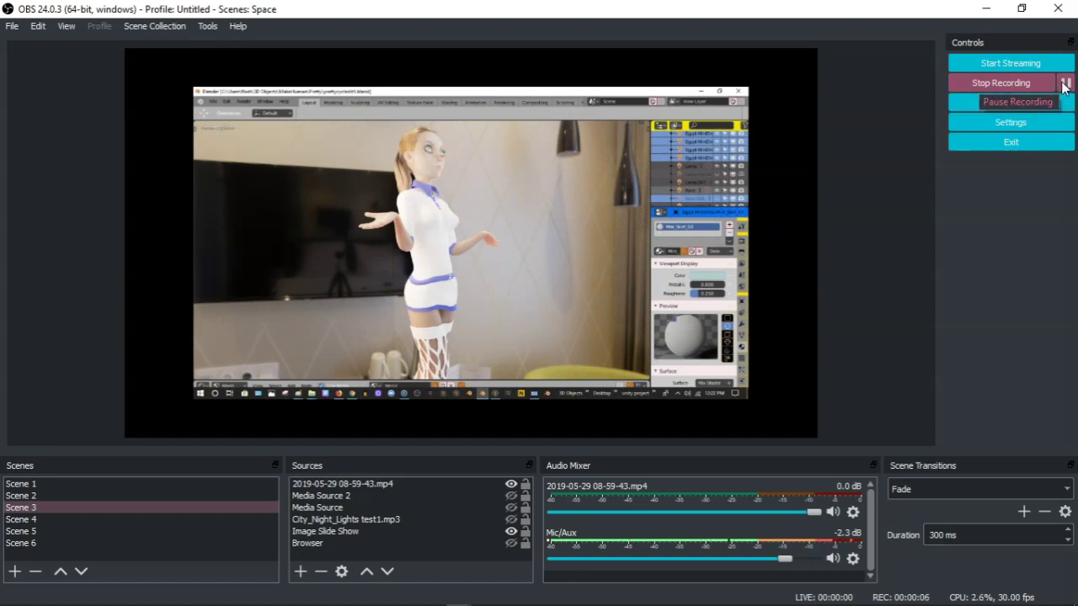
{"action": "left_click", "coordinate": [1000, 84]}
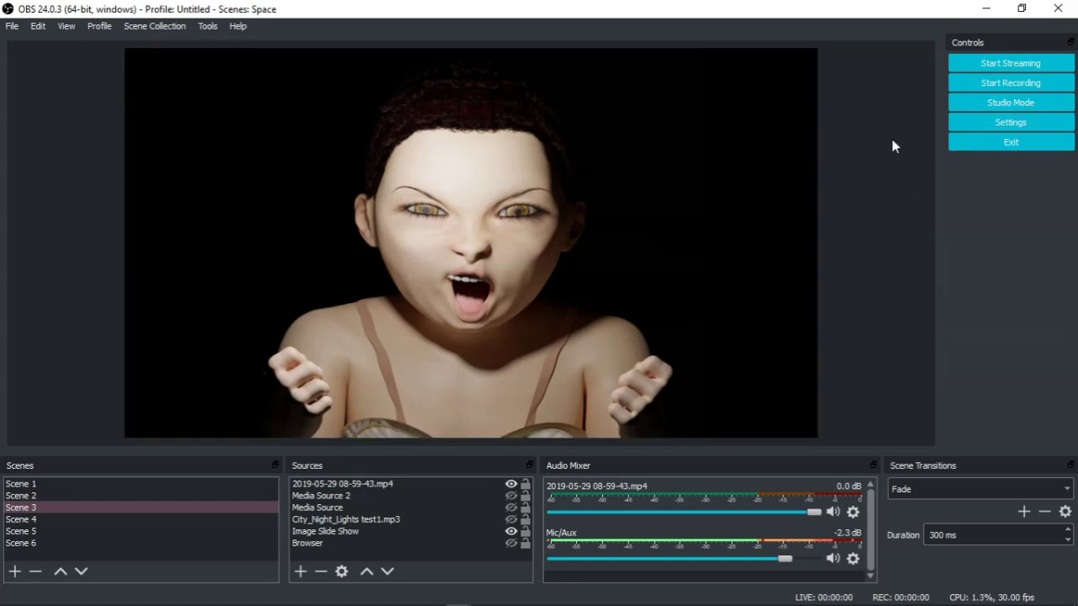
Change the General theme from Rachni to System, apply it and close Settings.
{"action": "left_click", "coordinate": [12, 26]}
{"action": "left_click", "coordinate": [41, 86]}
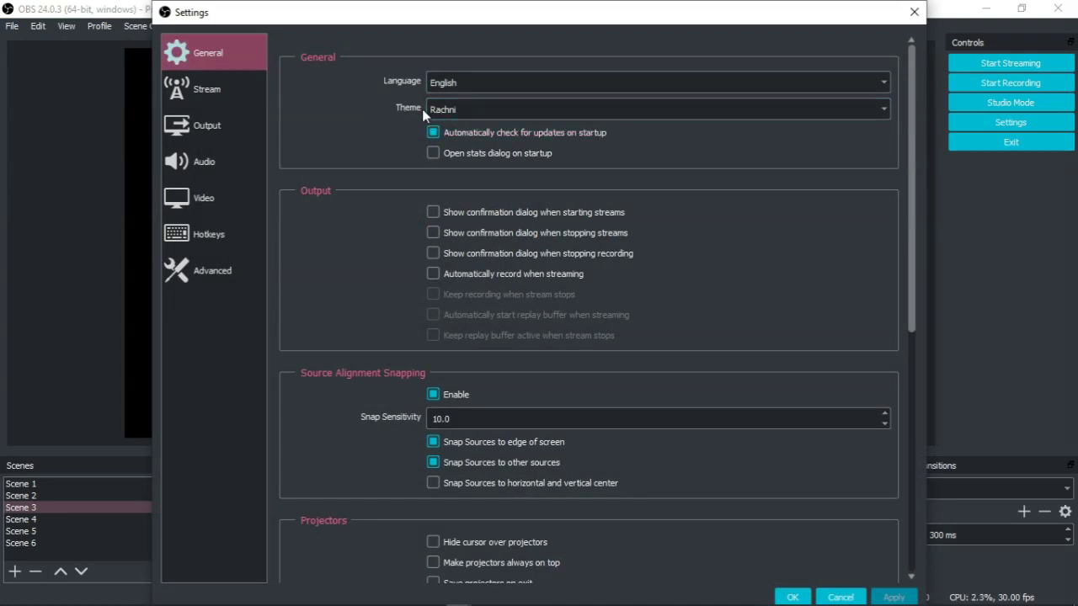
{"action": "left_click", "coordinate": [478, 108]}
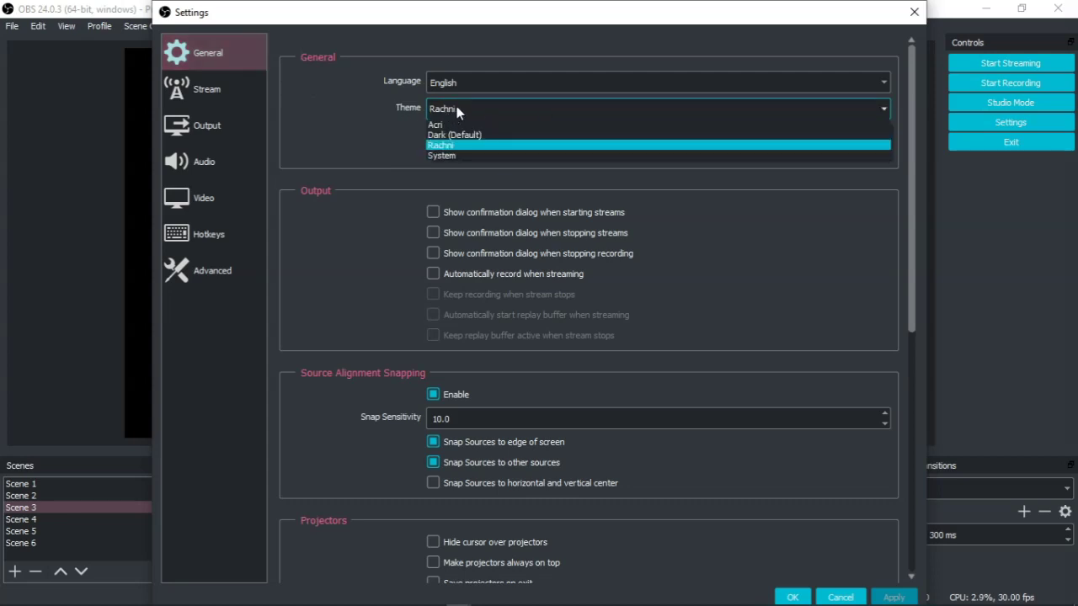
{"action": "left_click", "coordinate": [468, 156]}
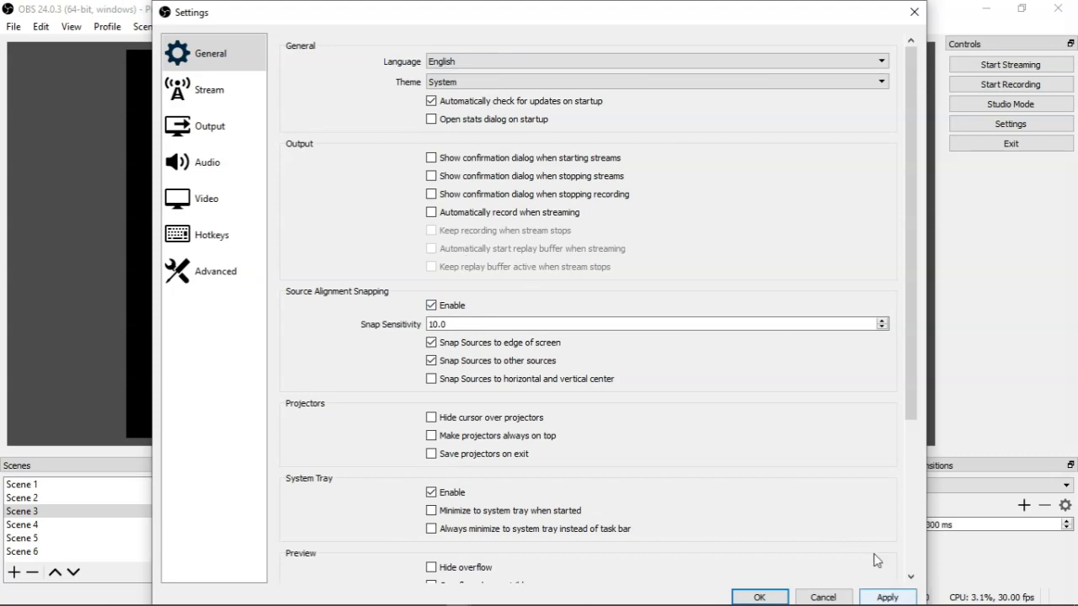
{"action": "left_click", "coordinate": [888, 597]}
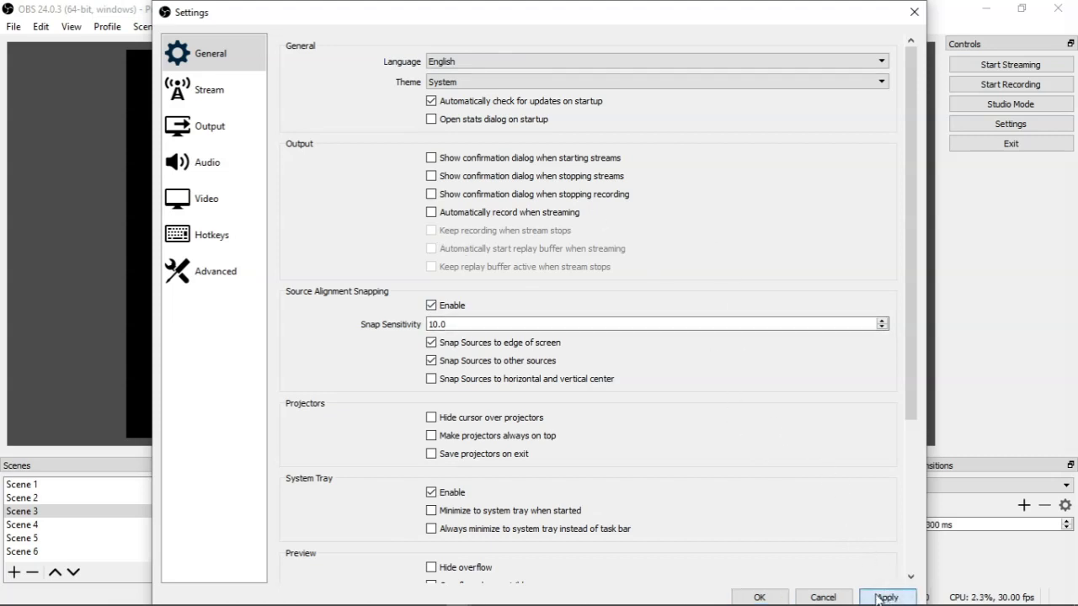
{"action": "left_click", "coordinate": [759, 597]}
Record Scene 3 under the System theme, pausing and resuming twice, stopping after about 8 seconds.
{"action": "left_click", "coordinate": [993, 86]}
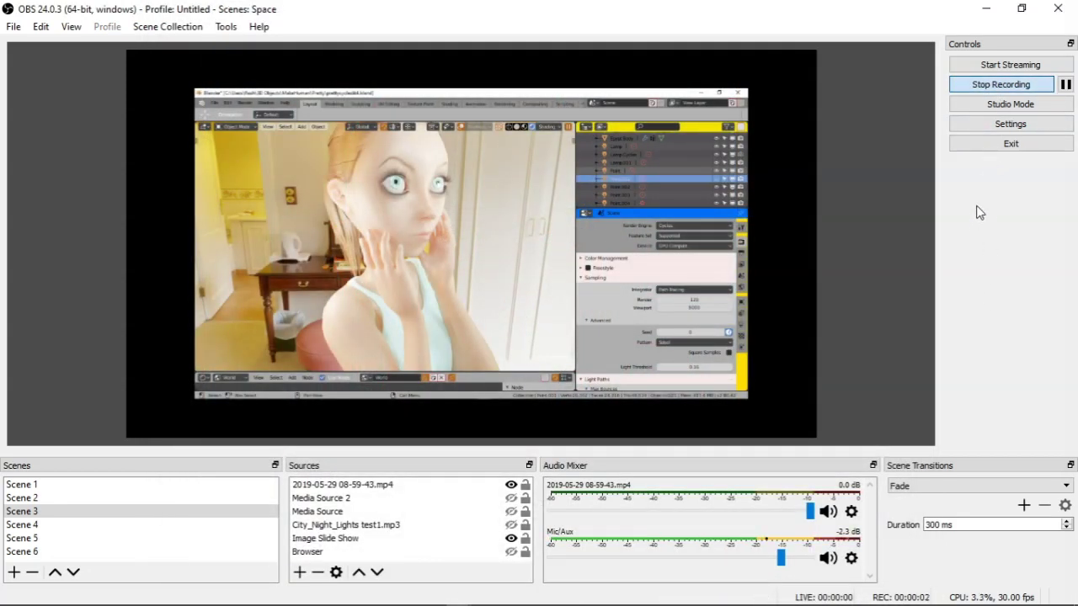
{"action": "left_click", "coordinate": [1065, 86]}
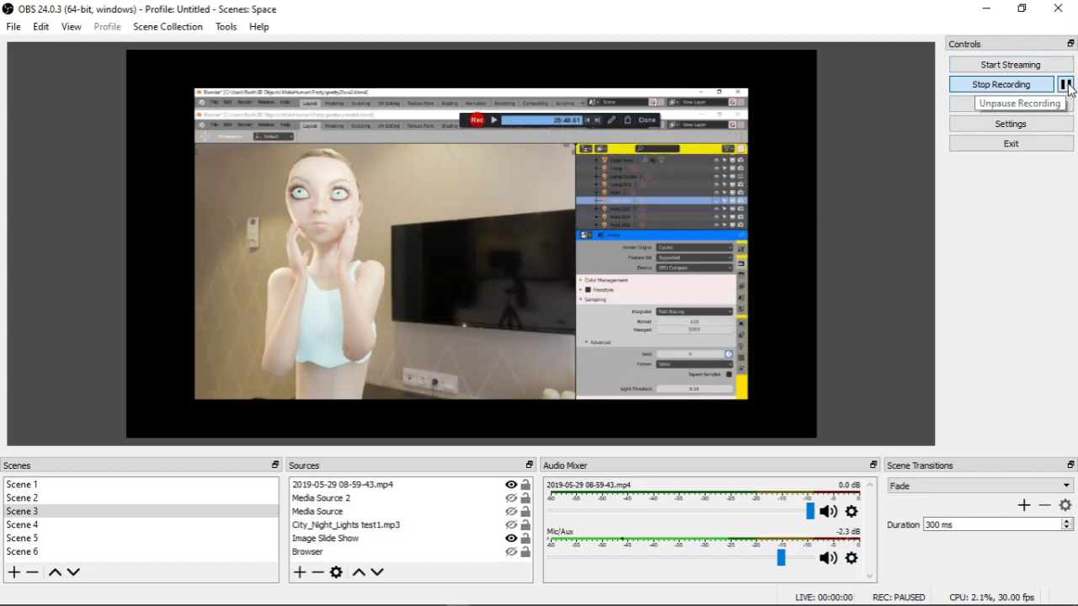
{"action": "left_click", "coordinate": [1066, 85]}
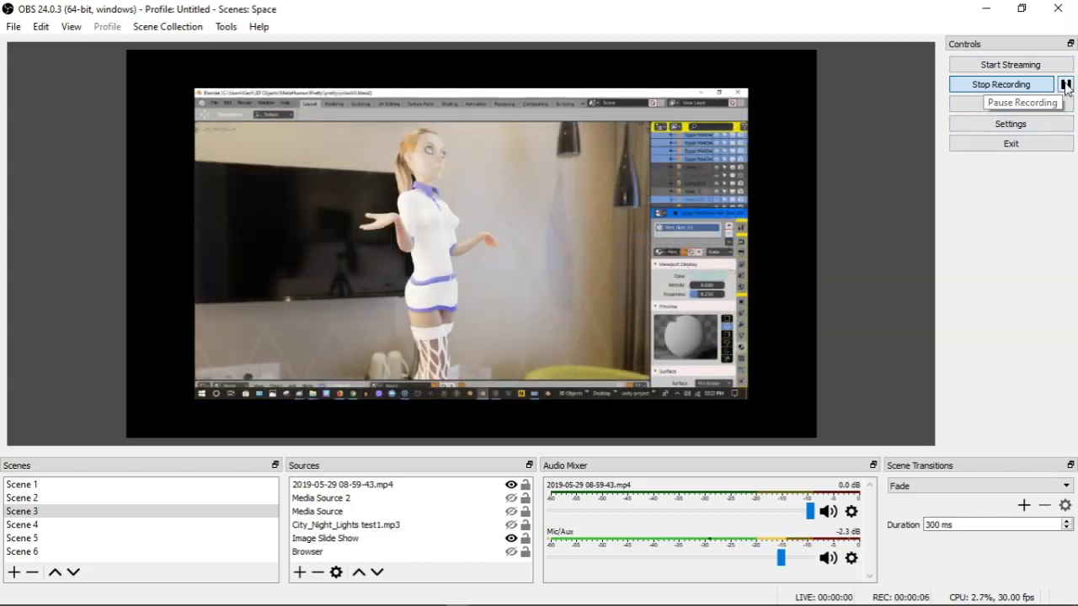
{"action": "left_click", "coordinate": [1066, 85]}
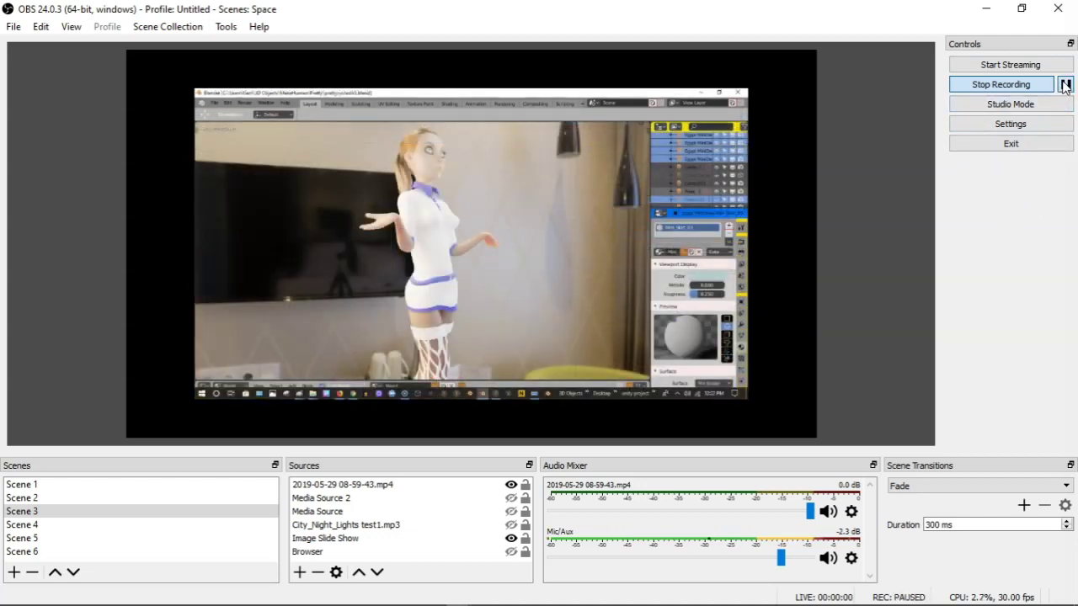
{"action": "left_click", "coordinate": [1065, 85]}
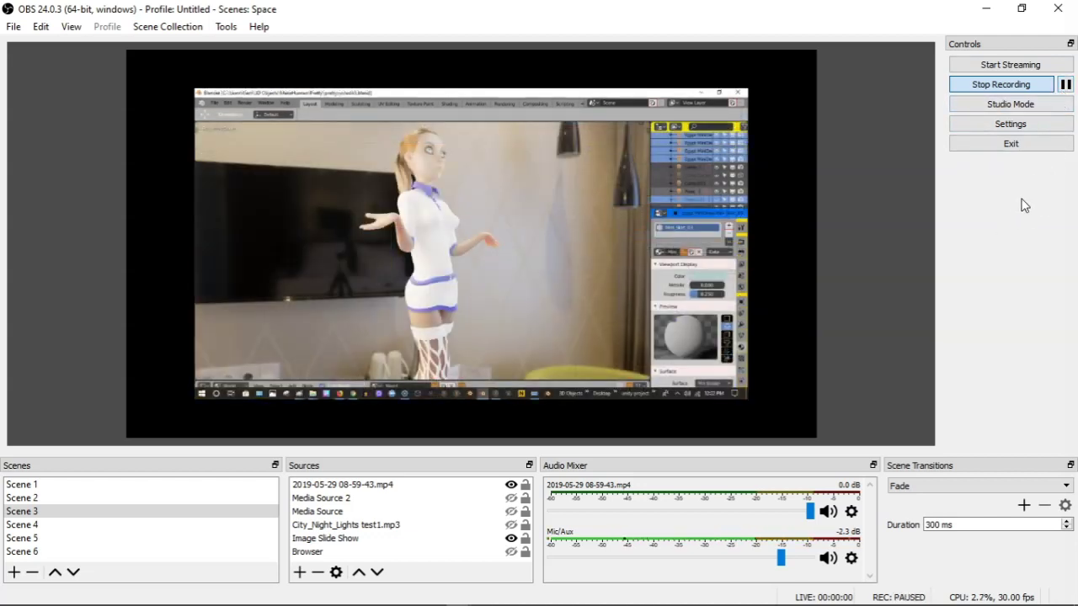
{"action": "left_click", "coordinate": [982, 85]}
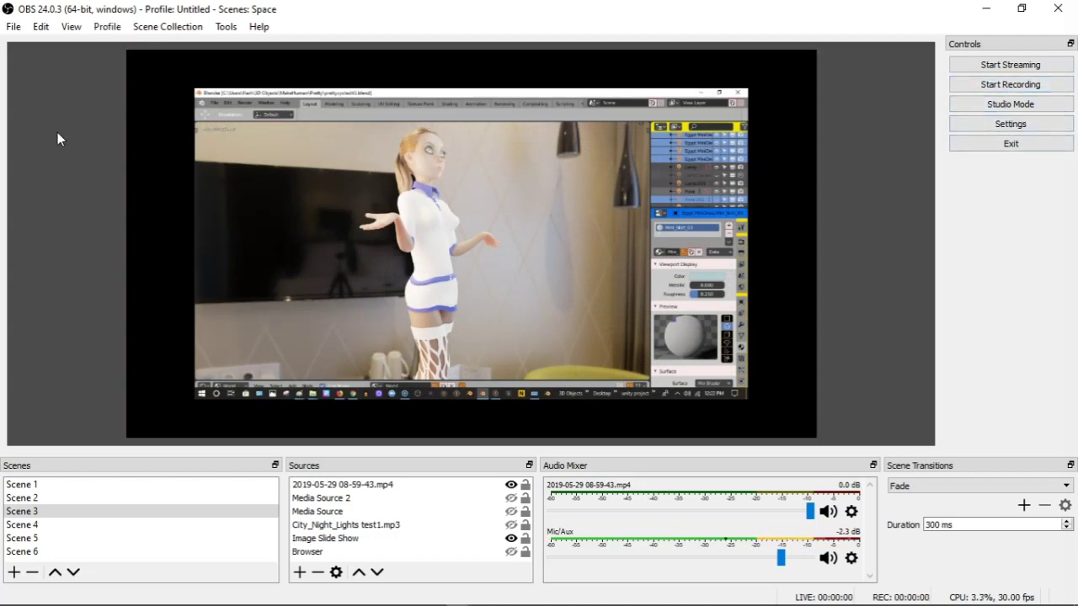
Switch the OBS interface theme from System to Rachni in General settings, apply it, and confirm.
{"action": "left_click", "coordinate": [13, 26]}
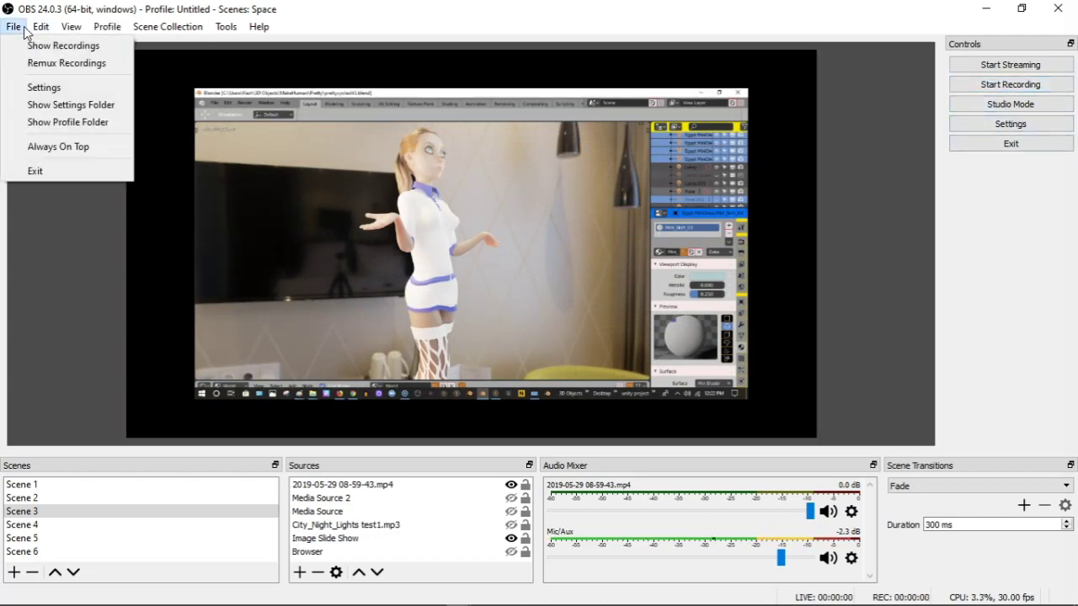
{"action": "left_click", "coordinate": [42, 86]}
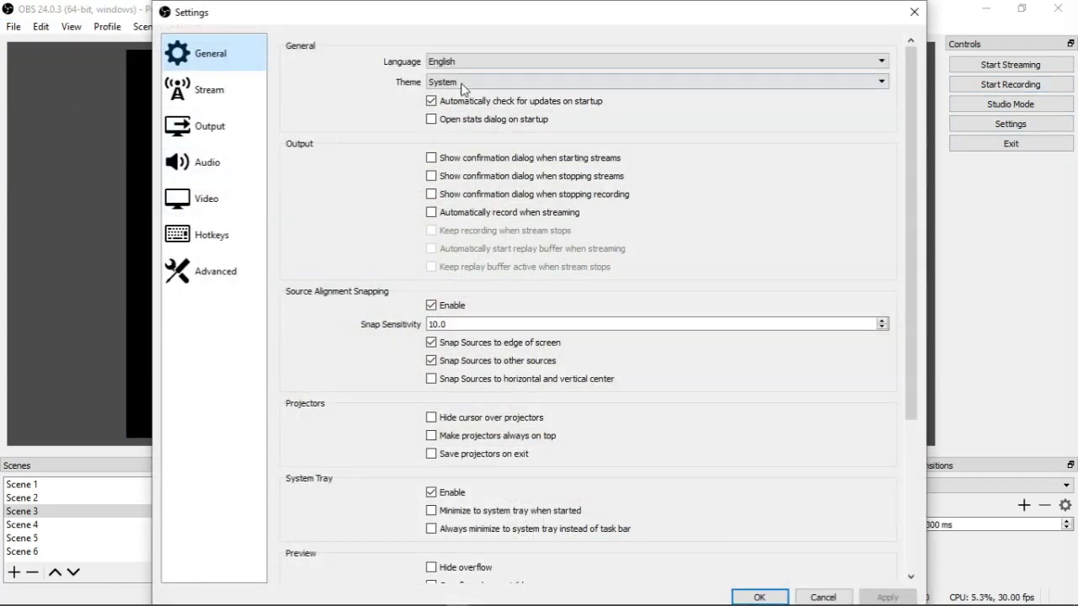
{"action": "left_click", "coordinate": [553, 84]}
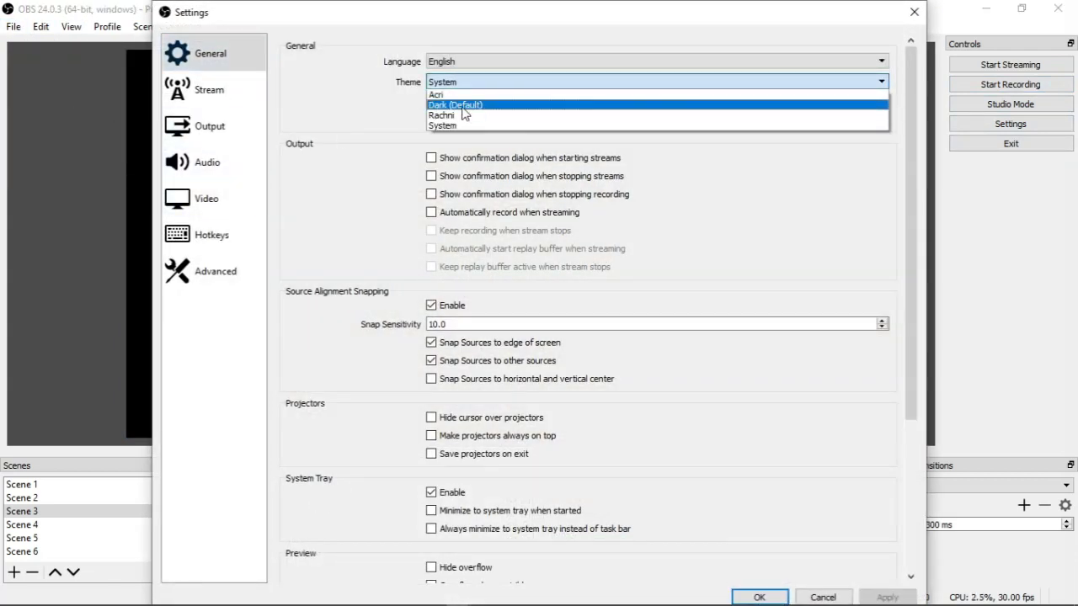
{"action": "left_click", "coordinate": [534, 114]}
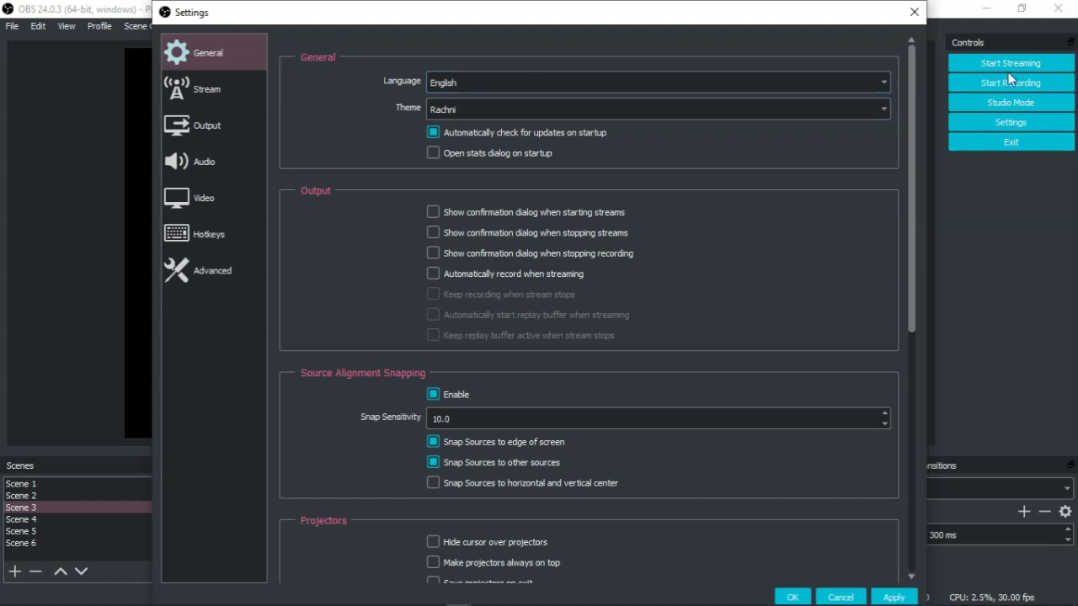
{"action": "left_click", "coordinate": [894, 597]}
{"action": "left_click", "coordinate": [792, 597]}
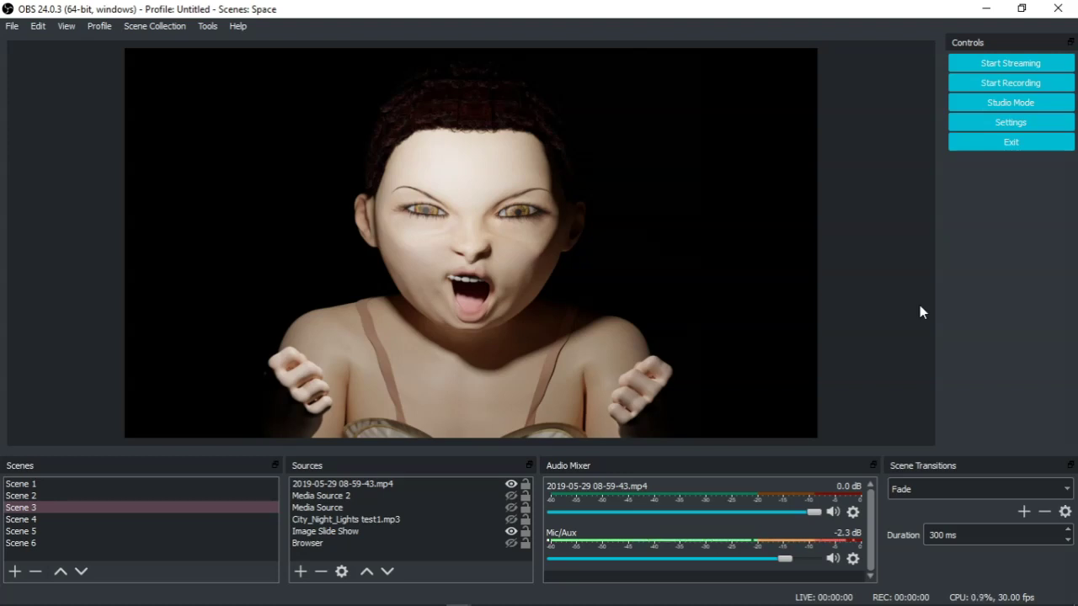
{"action": "mouse_move", "coordinate": [685, 599]}
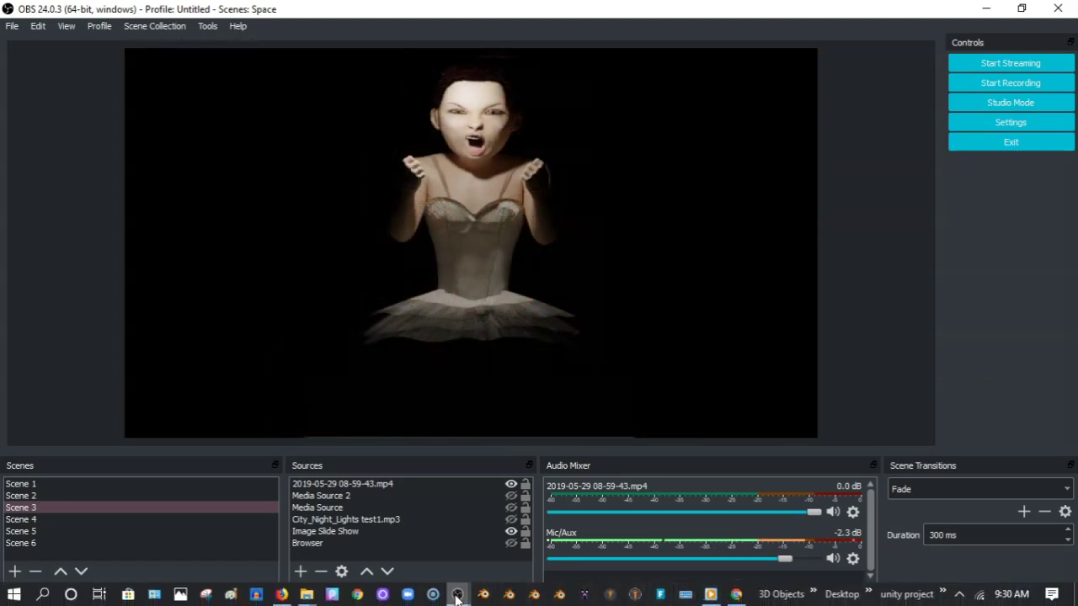
{"action": "mouse_move", "coordinate": [456, 596]}
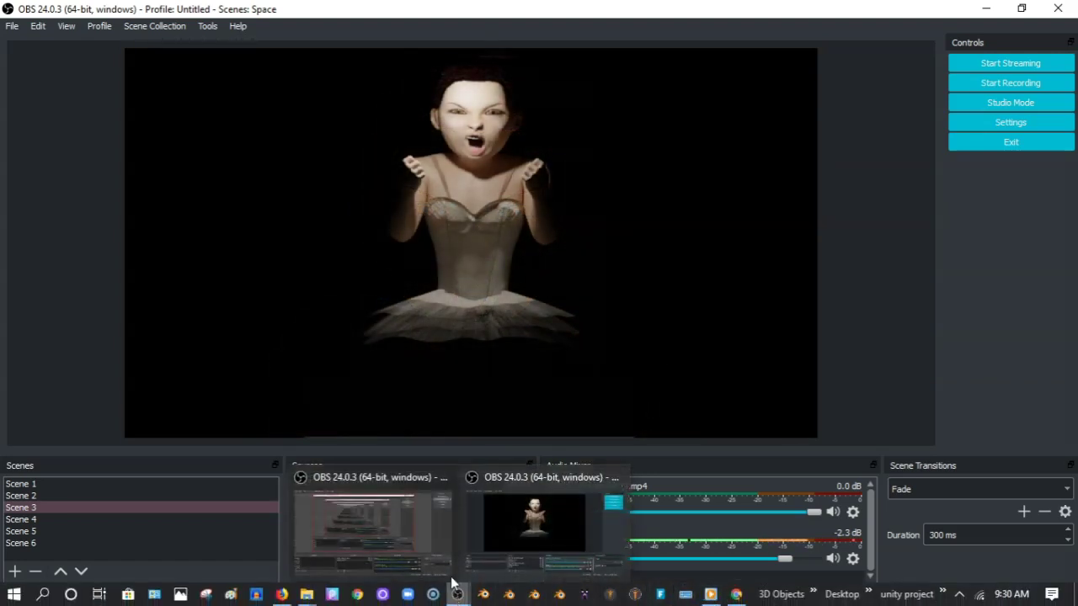